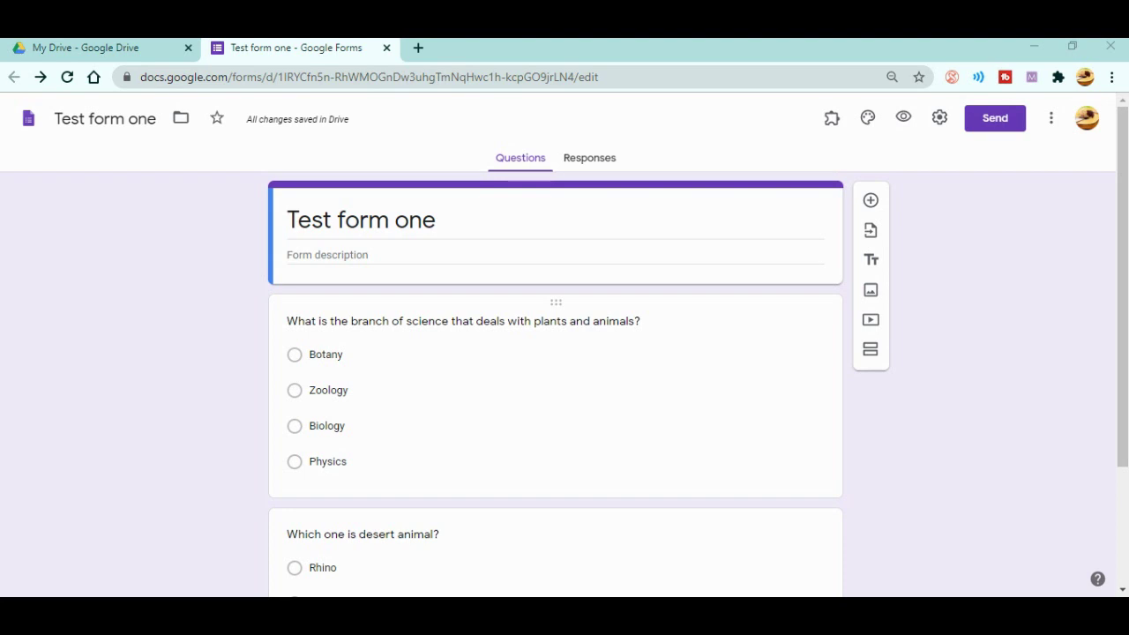
- Turn on Shuffle option order for the plants-and-animals question
left_click(328, 390)
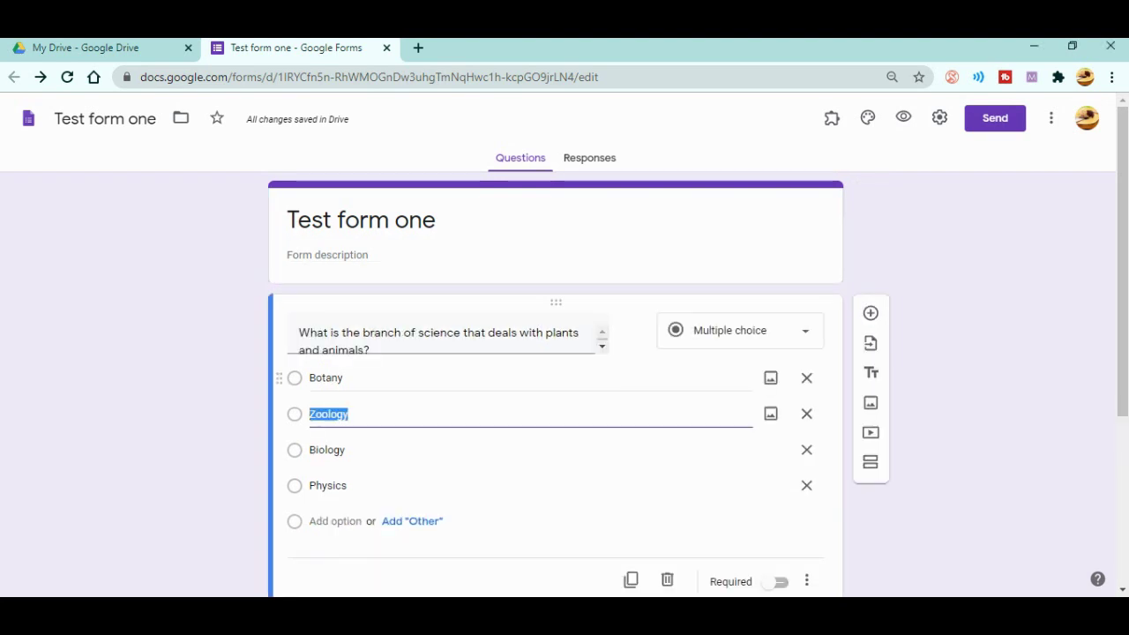
scroll(555, 396, "down", 1)
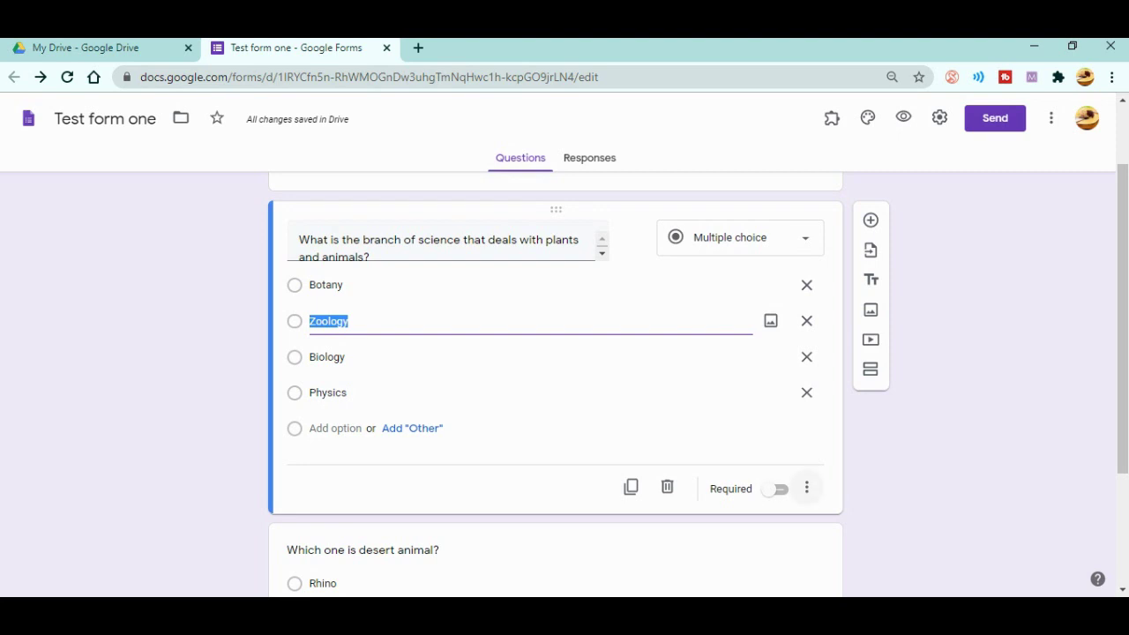
left_click(806, 487)
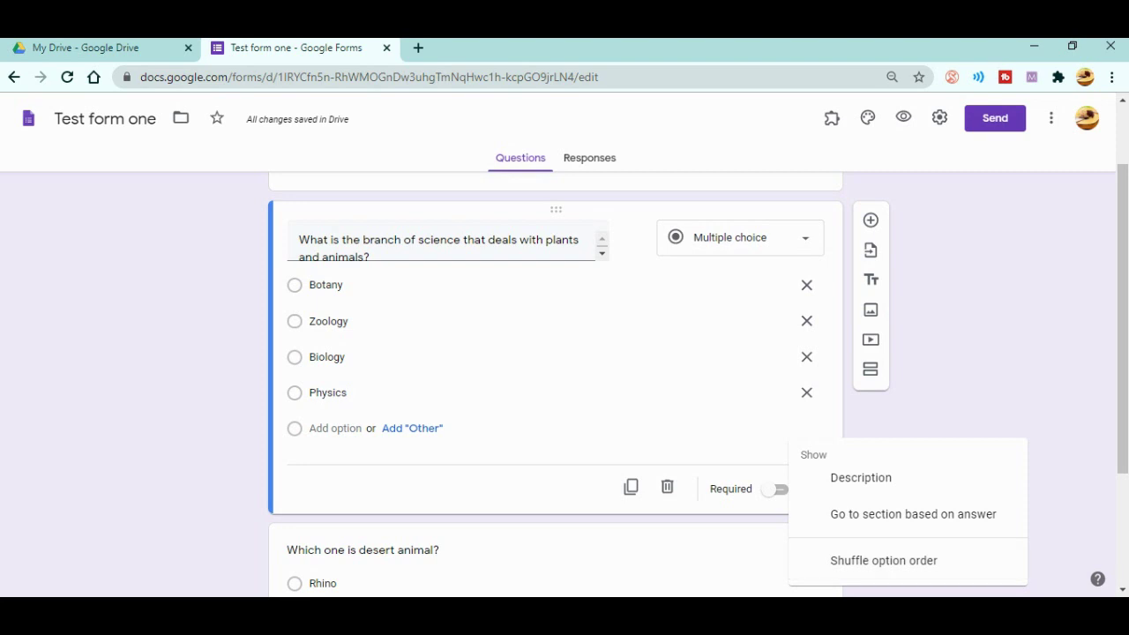
left_click(883, 560)
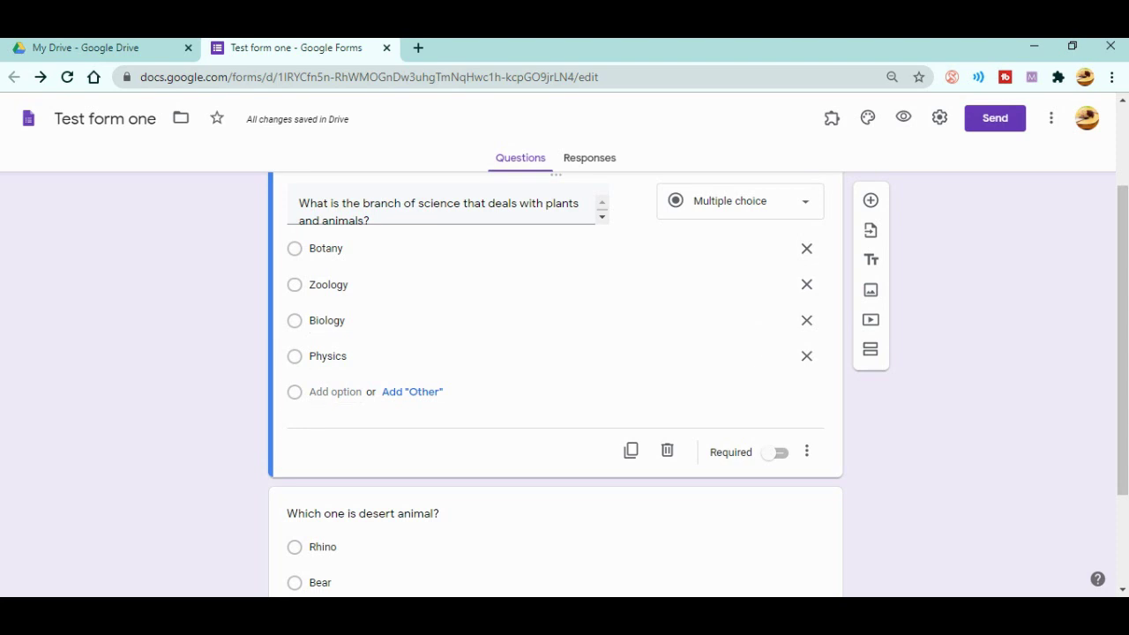
- Turn on Shuffle option order for the desert-animal question
scroll(555, 379, "down", 2)
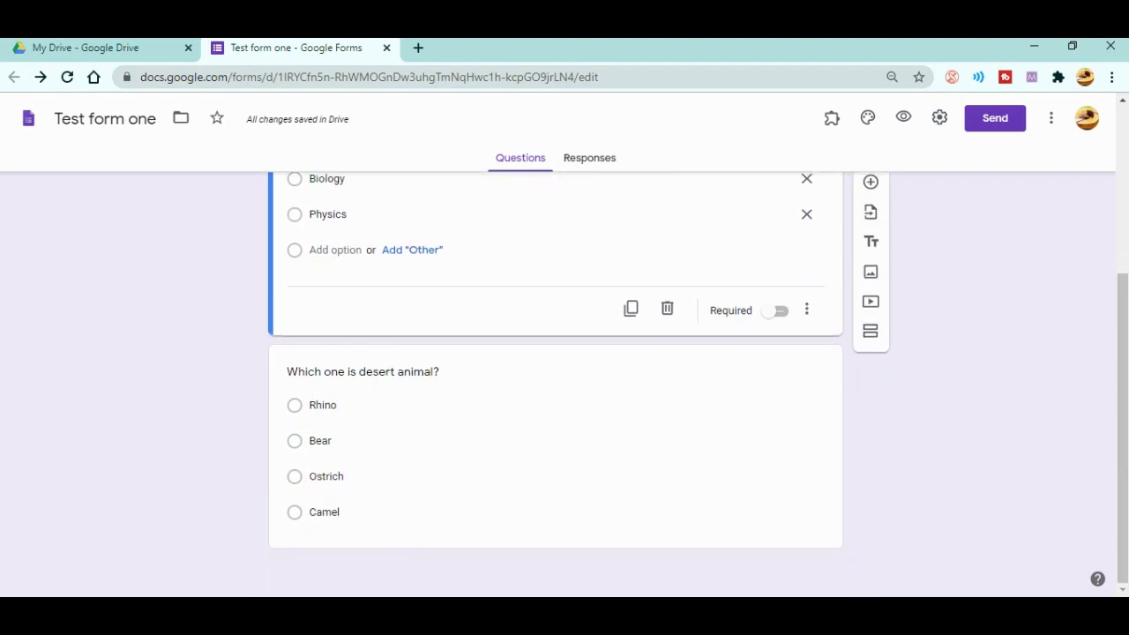
left_click(320, 440)
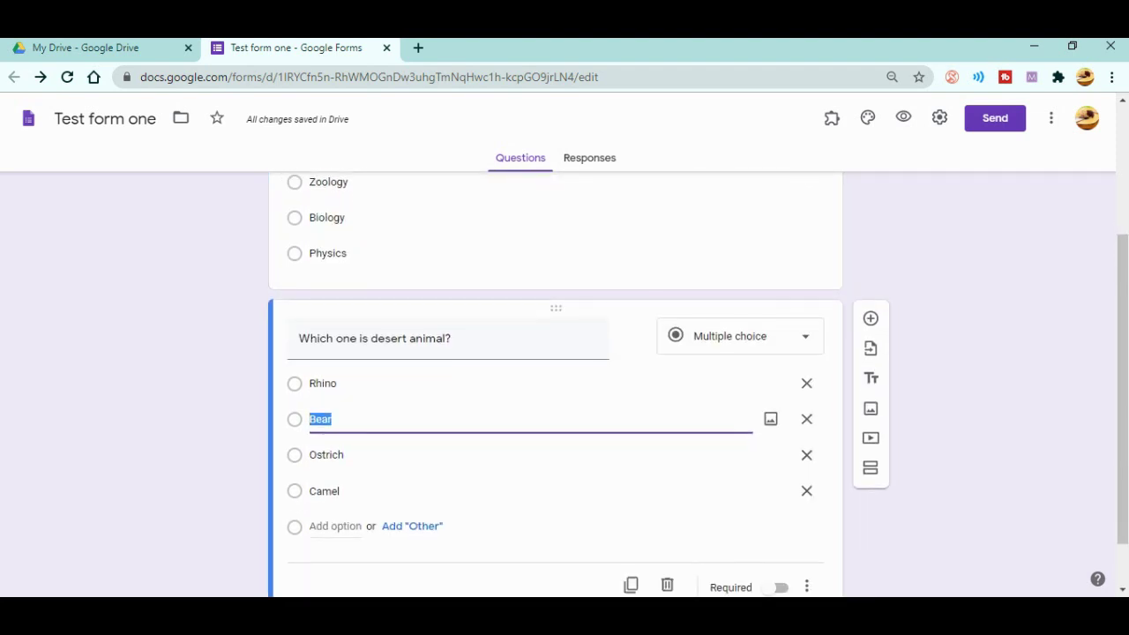
left_click(806, 523)
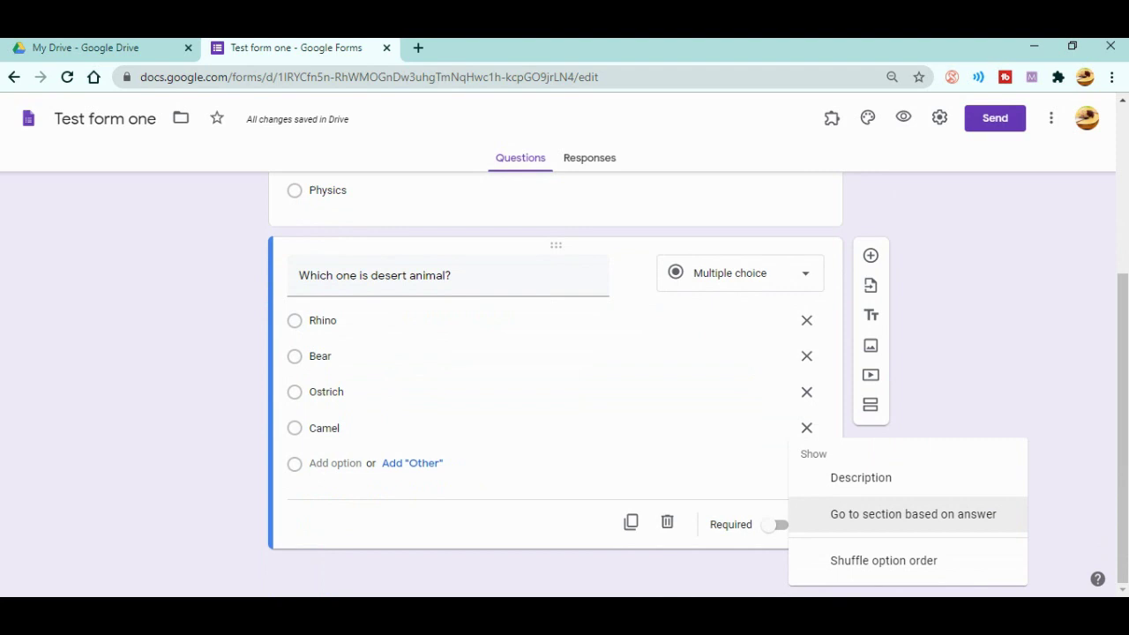
left_click(883, 560)
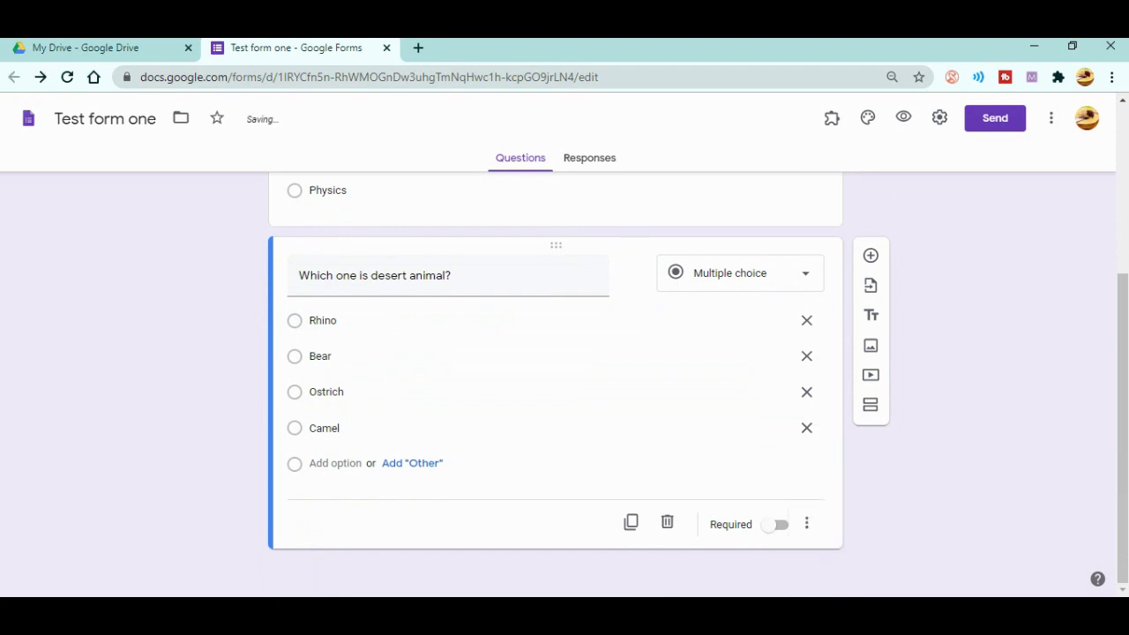
scroll(555, 379, "up", 2)
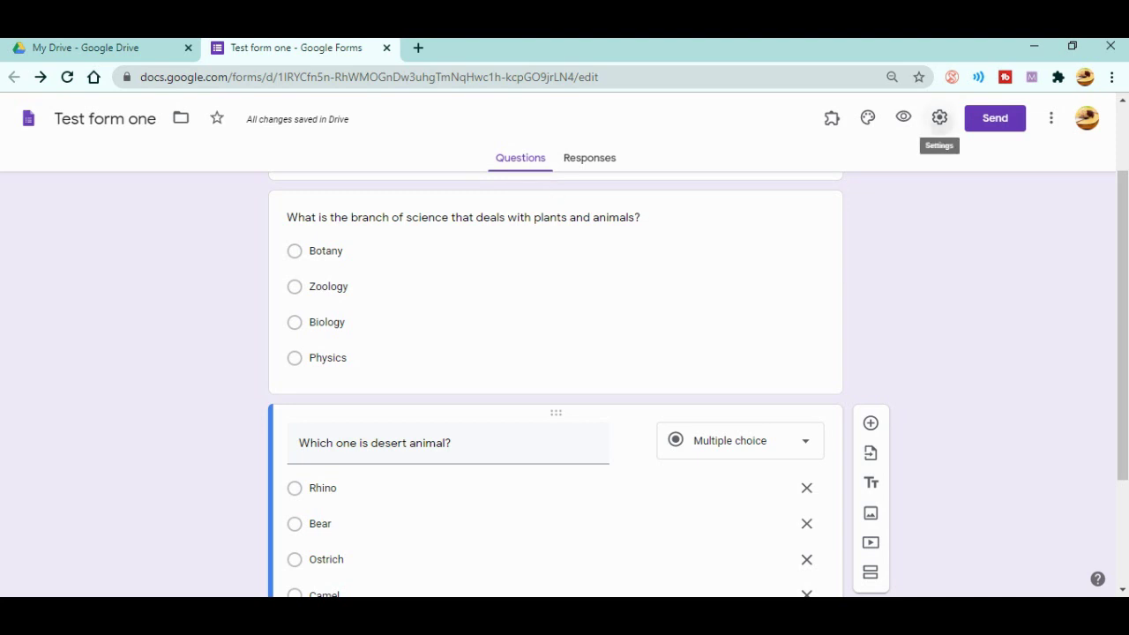
- Enable Shuffle question order in the Presentation settings and save
left_click(939, 117)
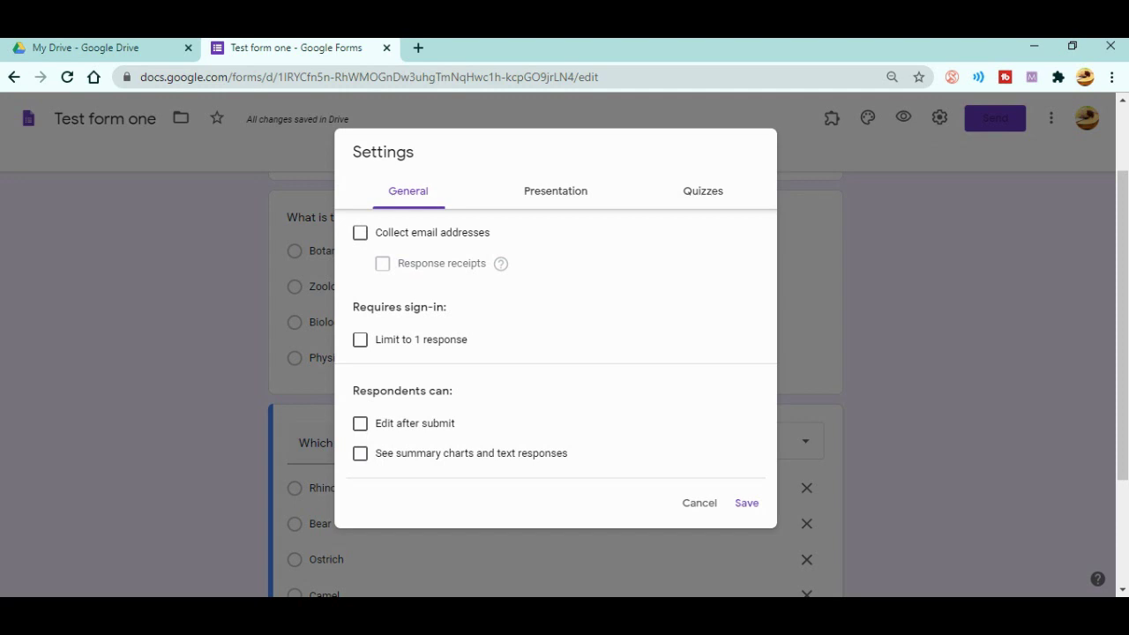
left_click(555, 190)
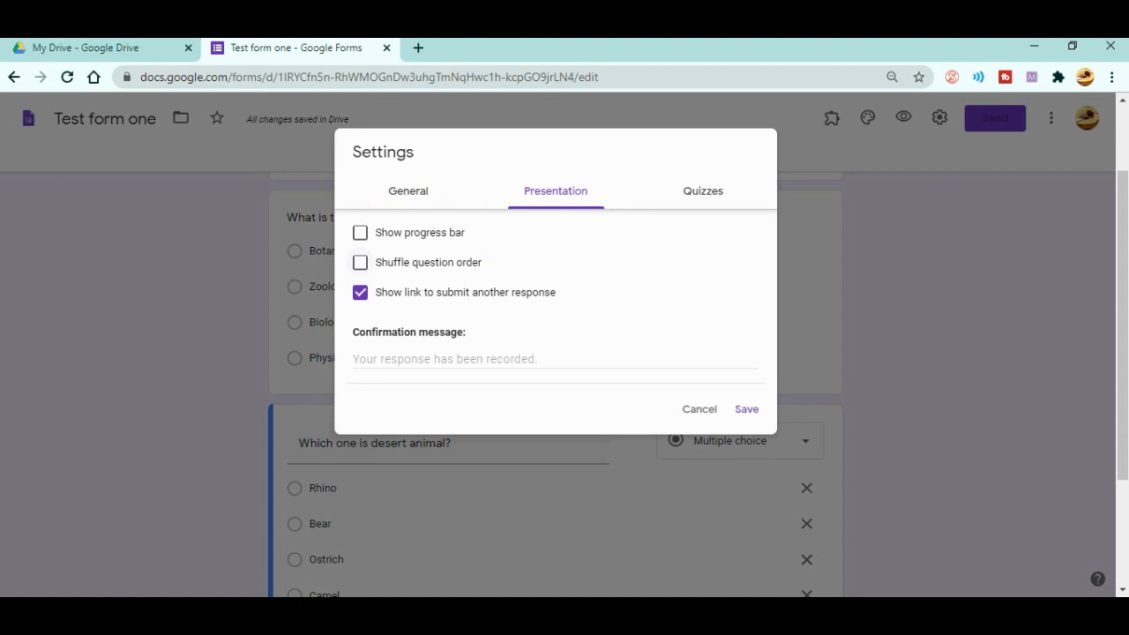
left_click(360, 262)
left_click(746, 408)
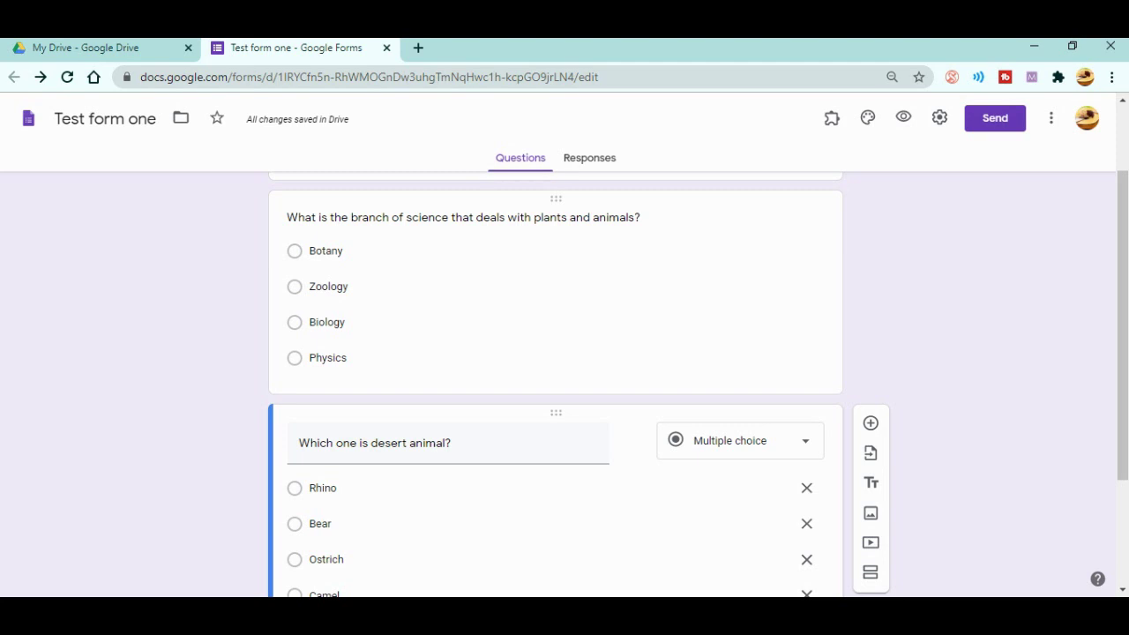
- Select the plants question card, then bring up the form Settings on the General tab
left_click(463, 217)
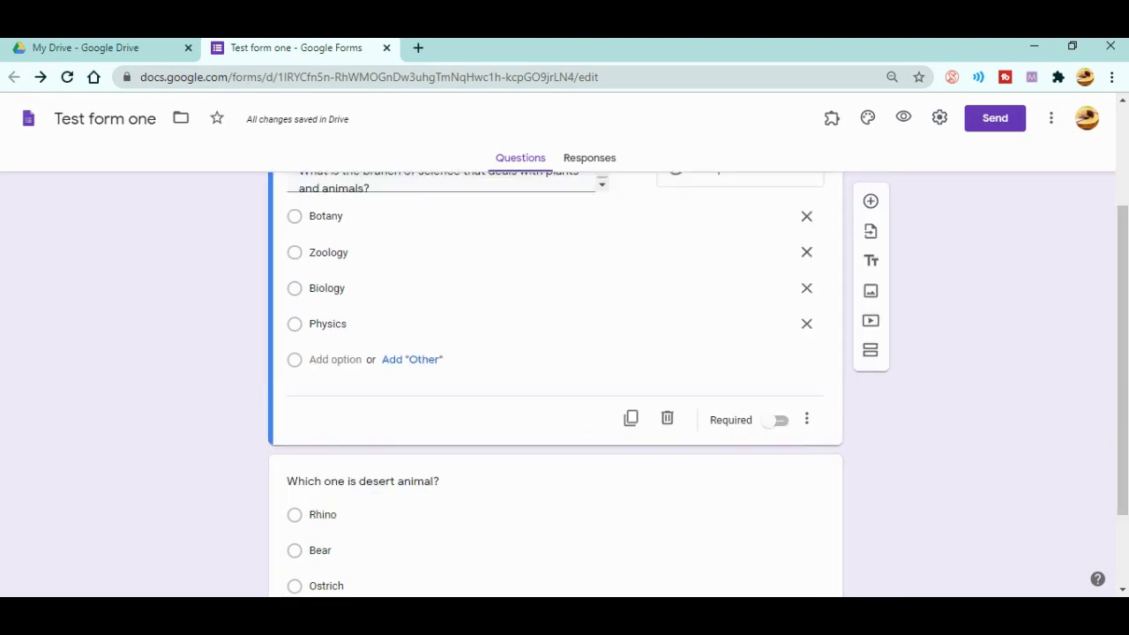
scroll(556, 379, "up", 2)
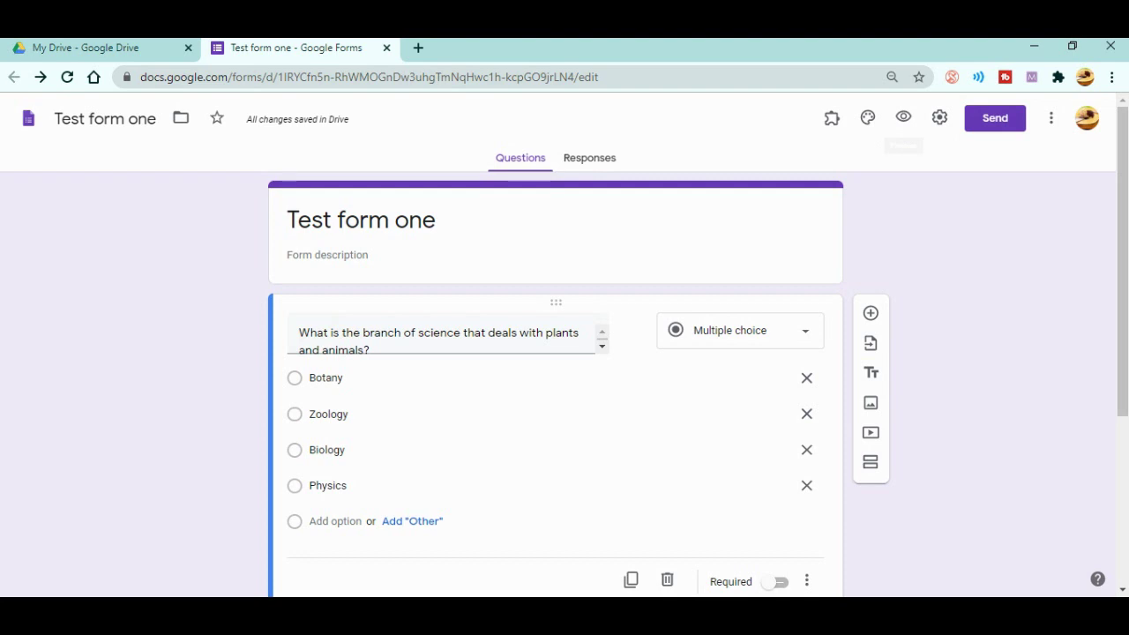
left_click(939, 117)
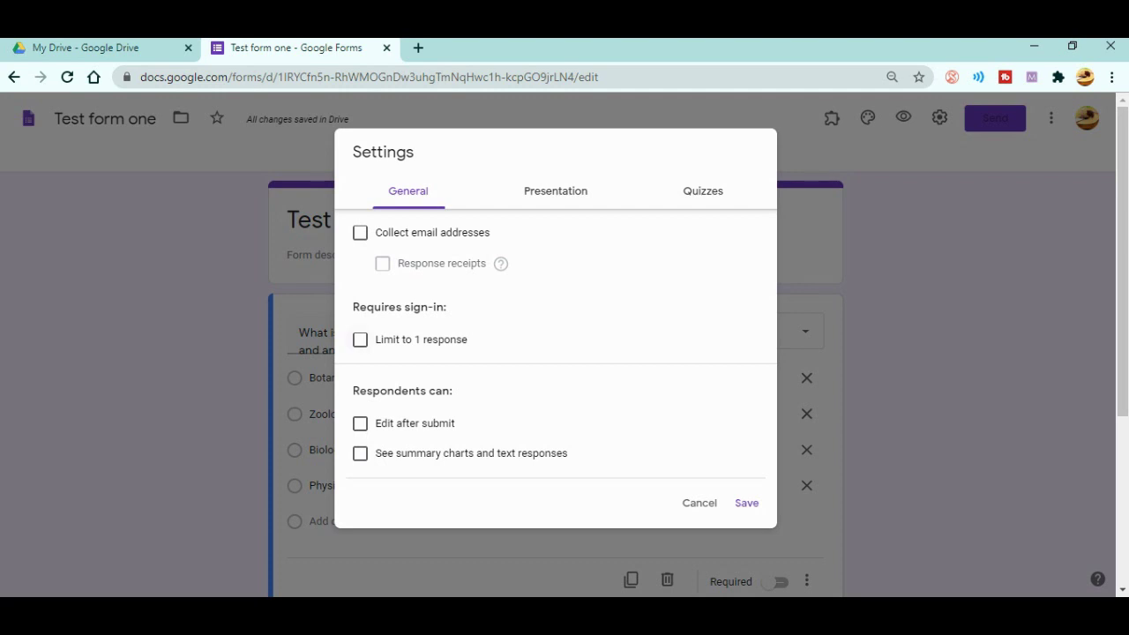
- Limit the form to 1 response per respondent and switch on Make this a quiz, saving both
left_click(360, 339)
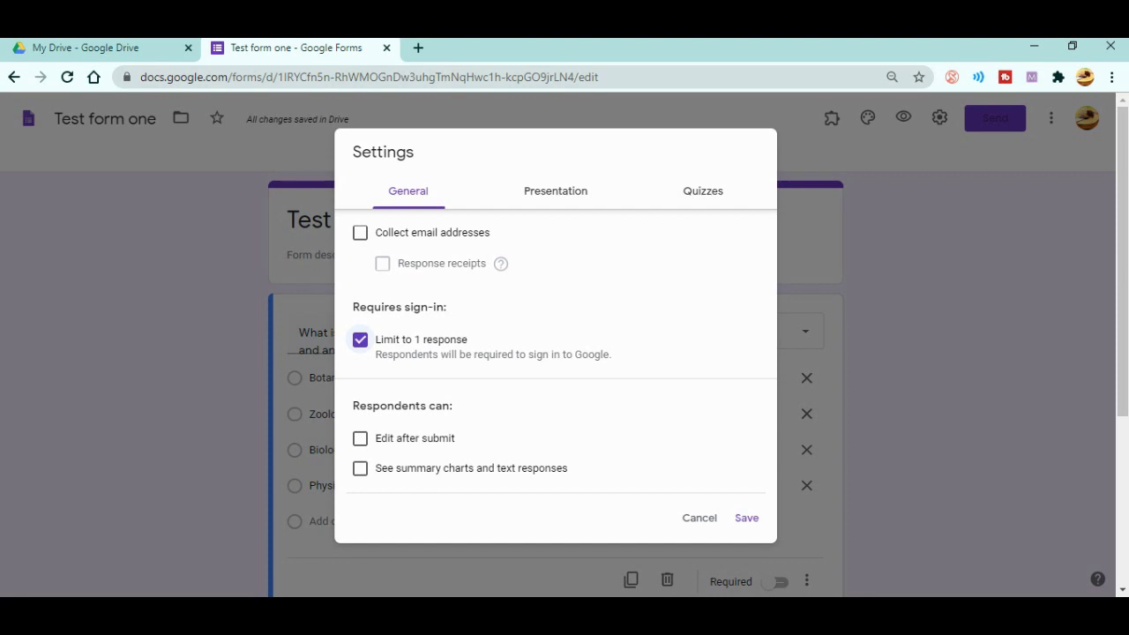
left_click(746, 517)
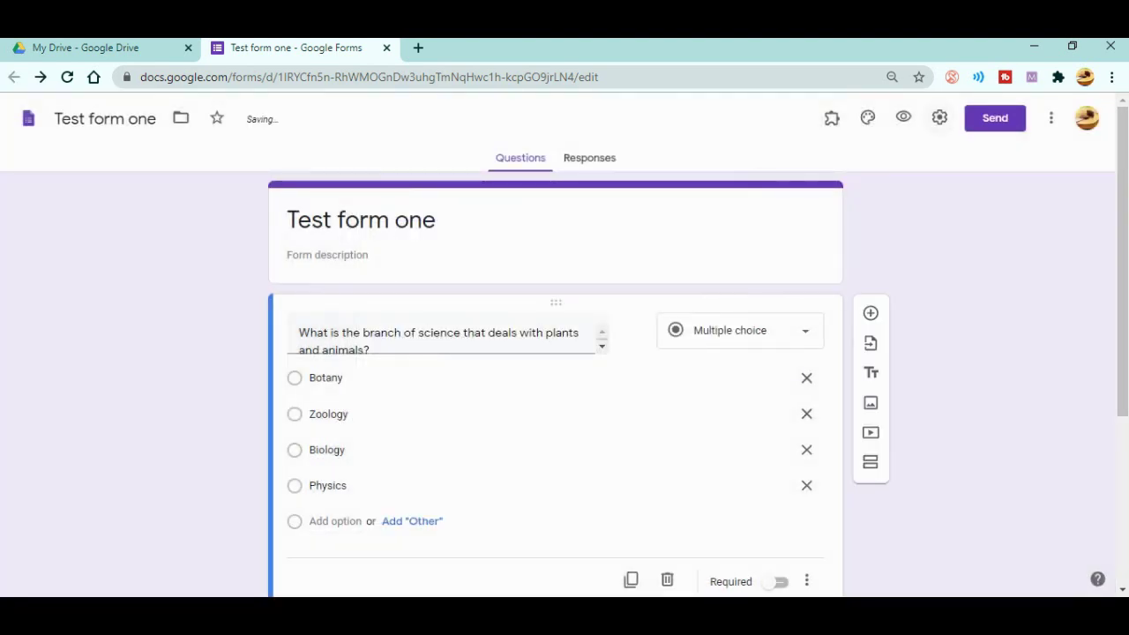
left_click(939, 117)
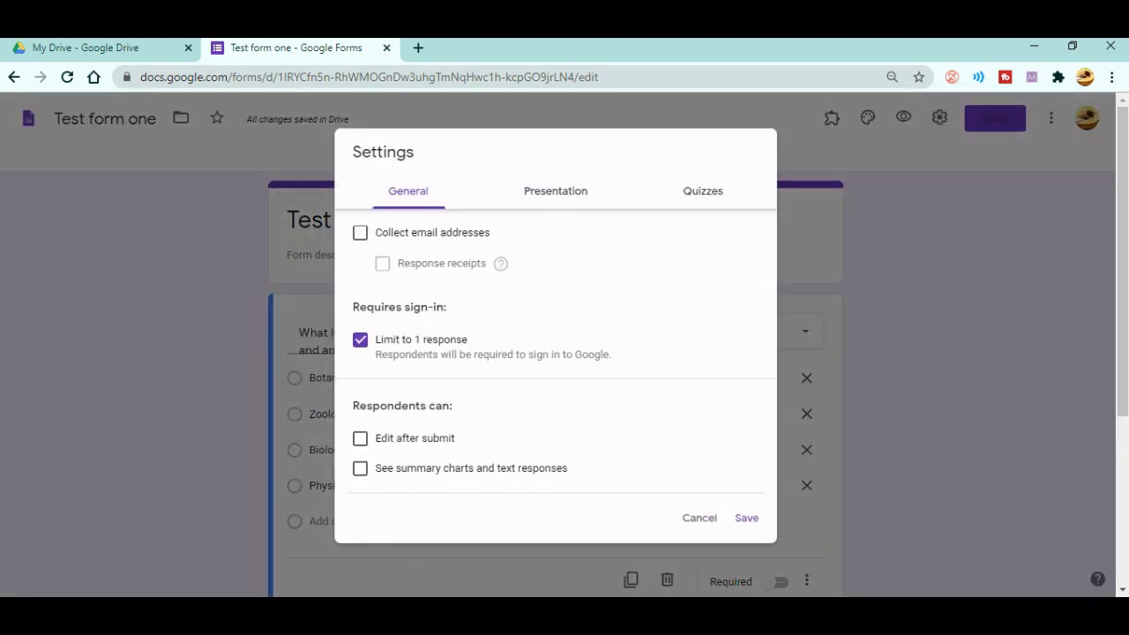
left_click(702, 191)
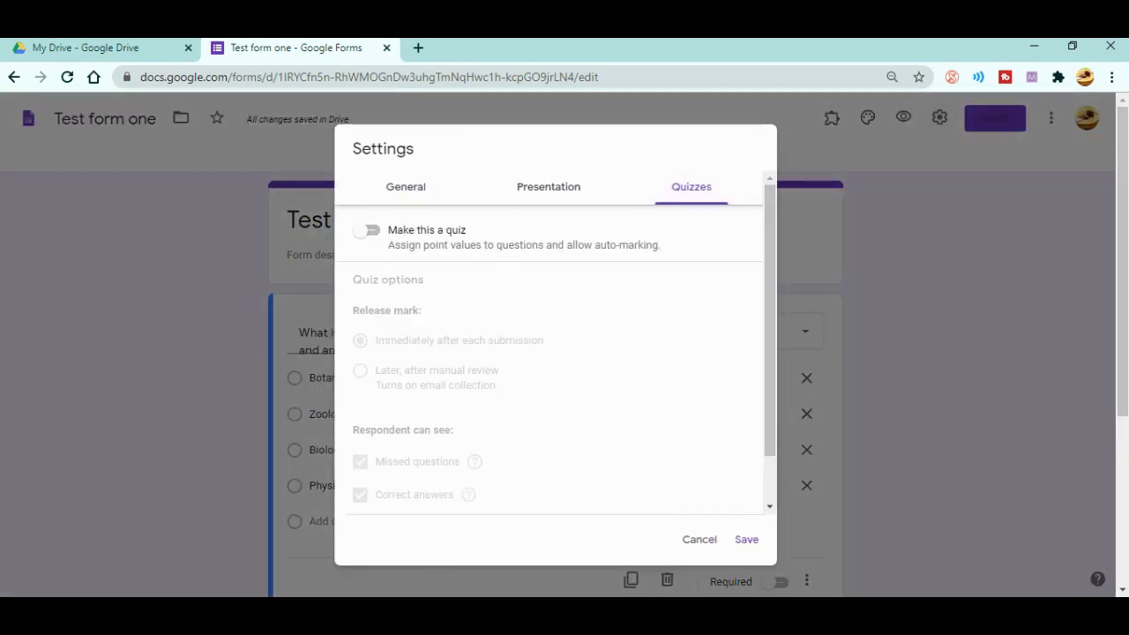
left_click(367, 230)
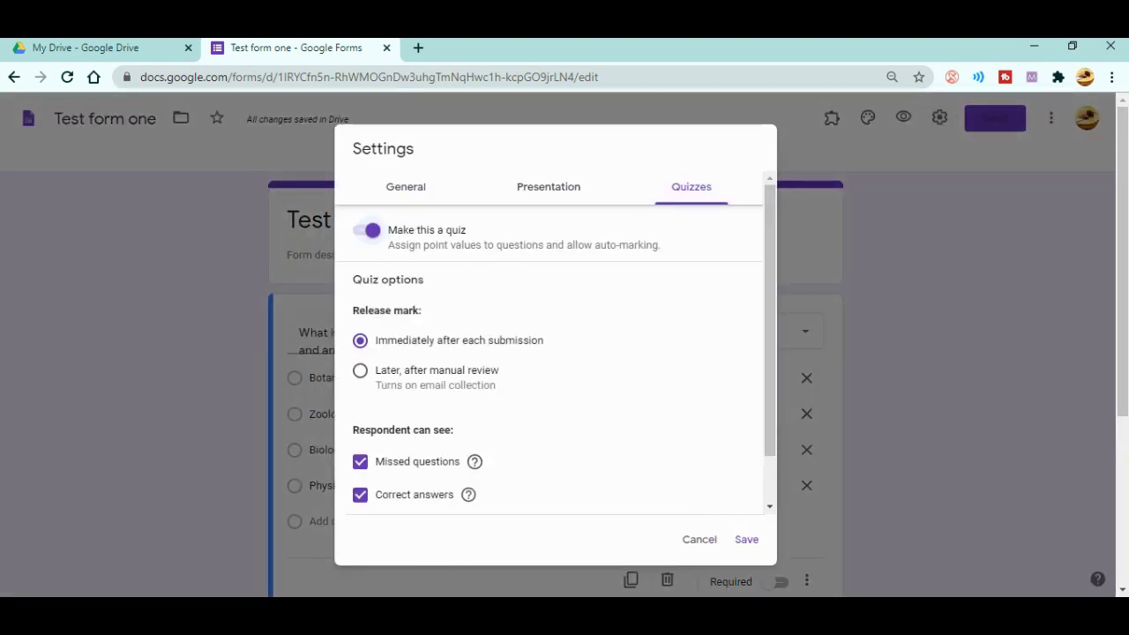
left_click(746, 539)
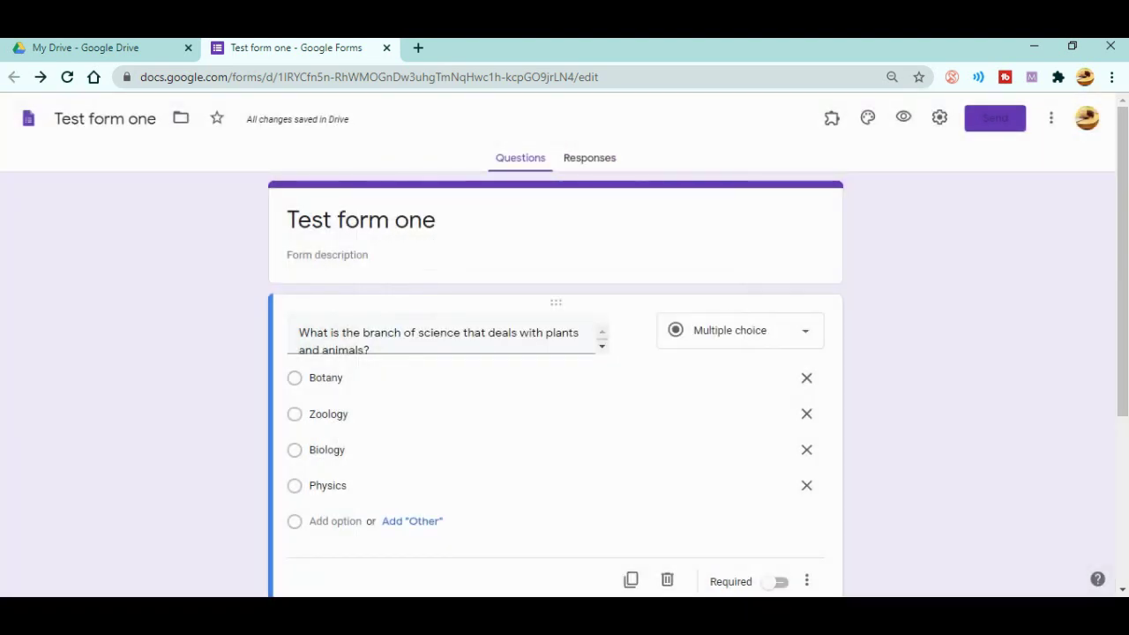
- Set Biology as the plants question's correct answer, worth 2 points
scroll(555, 371, "down", 1)
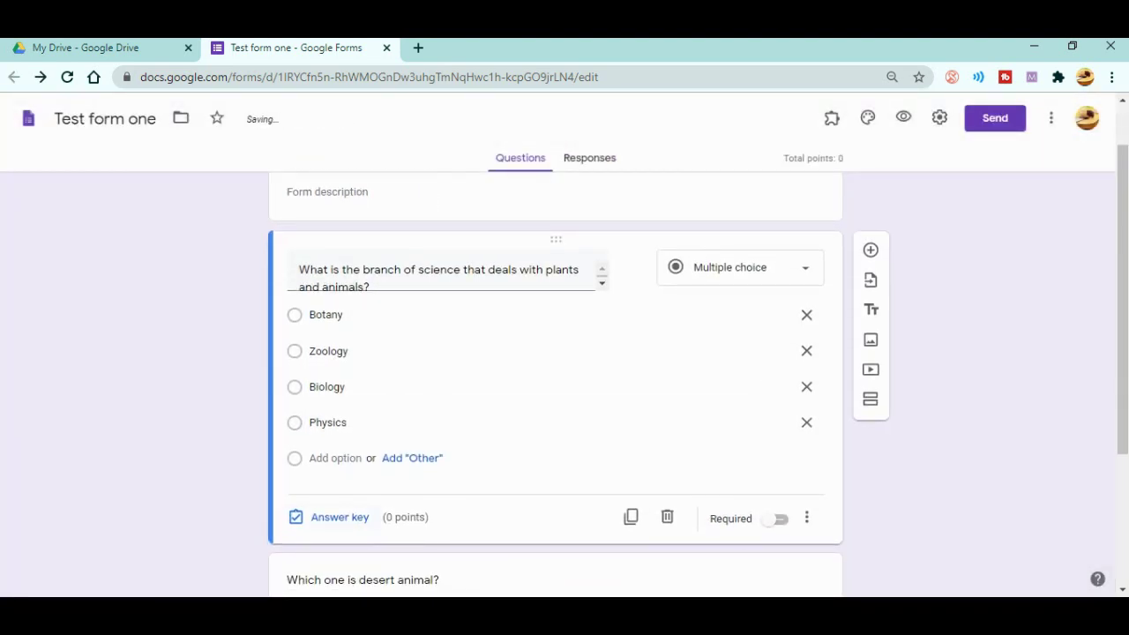
left_click(339, 517)
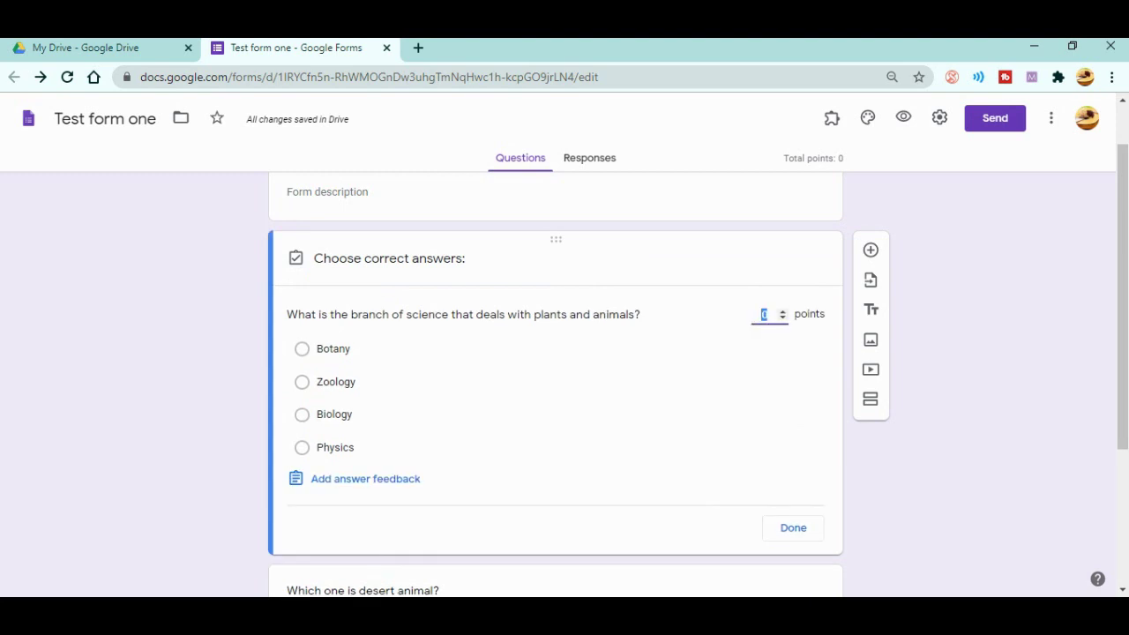
left_click(287, 414)
left_click(288, 414)
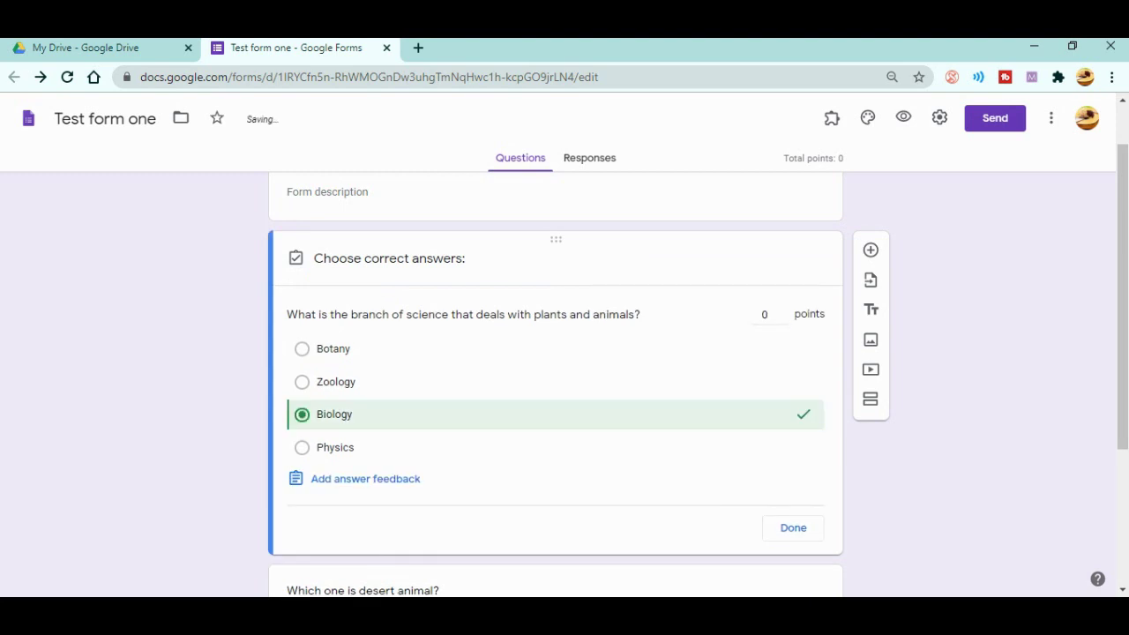
left_click(764, 314)
type("3")
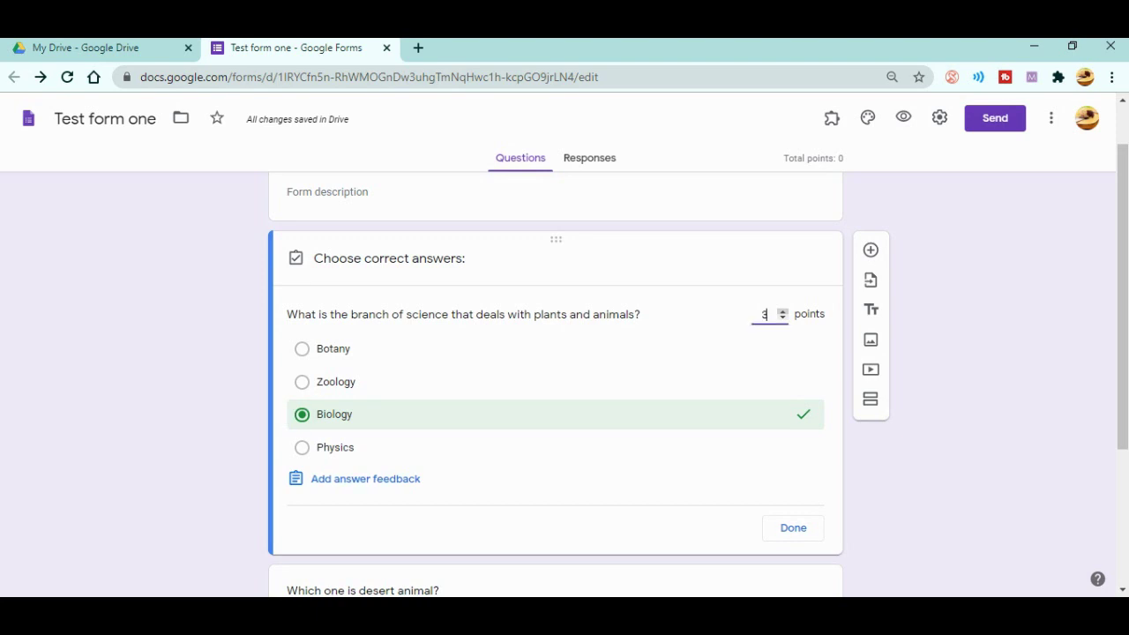
key("Up")
left_click(782, 311)
left_click(782, 318)
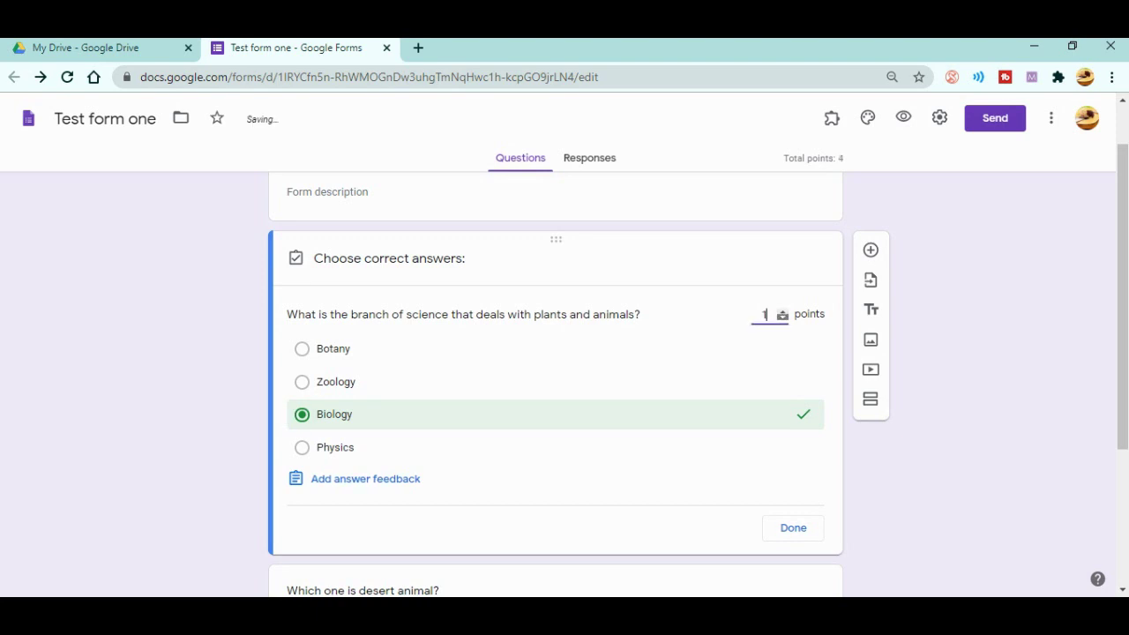
left_click(782, 310)
left_click(793, 527)
- Set Camel as the desert-animal question's correct answer, worth 2 points
scroll(565, 383, "down", 3)
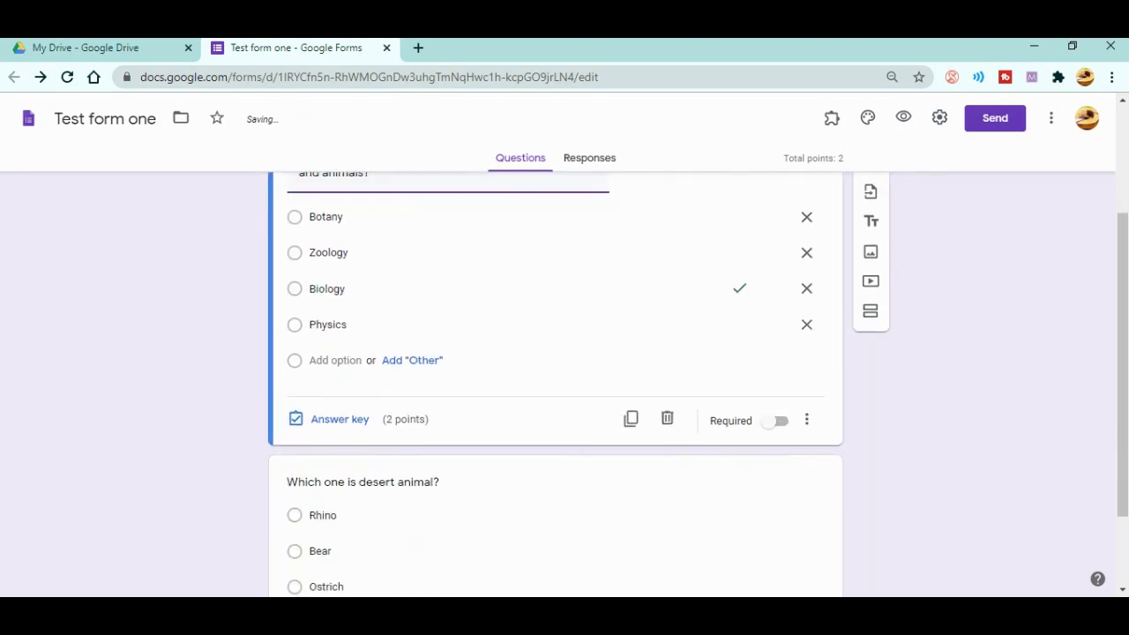
left_click(320, 449)
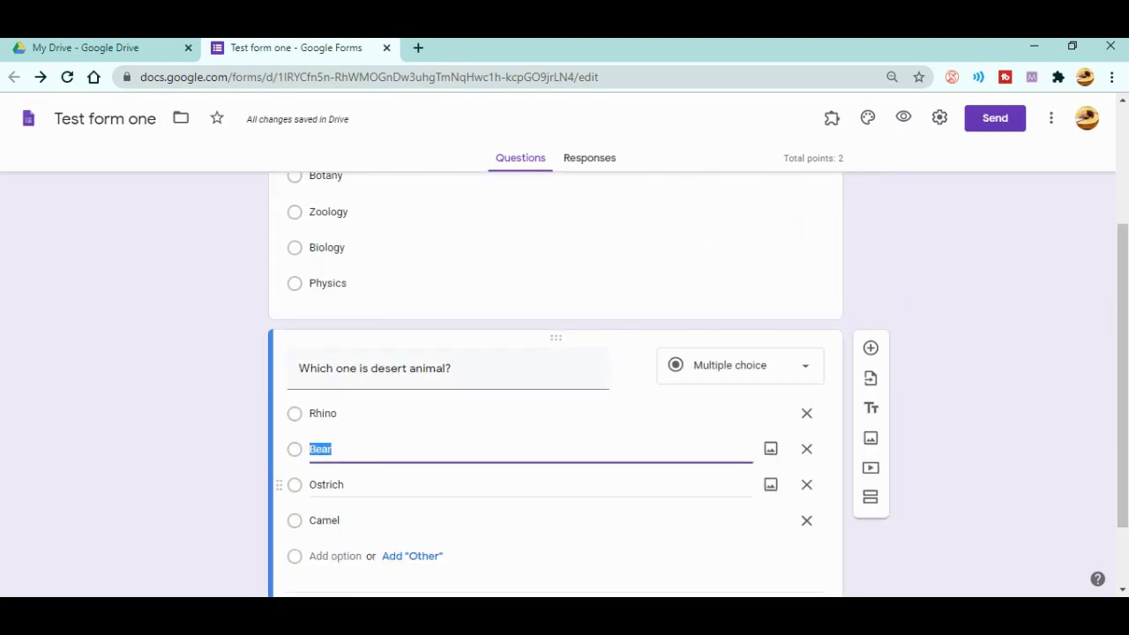
scroll(793, 441, "down", 1)
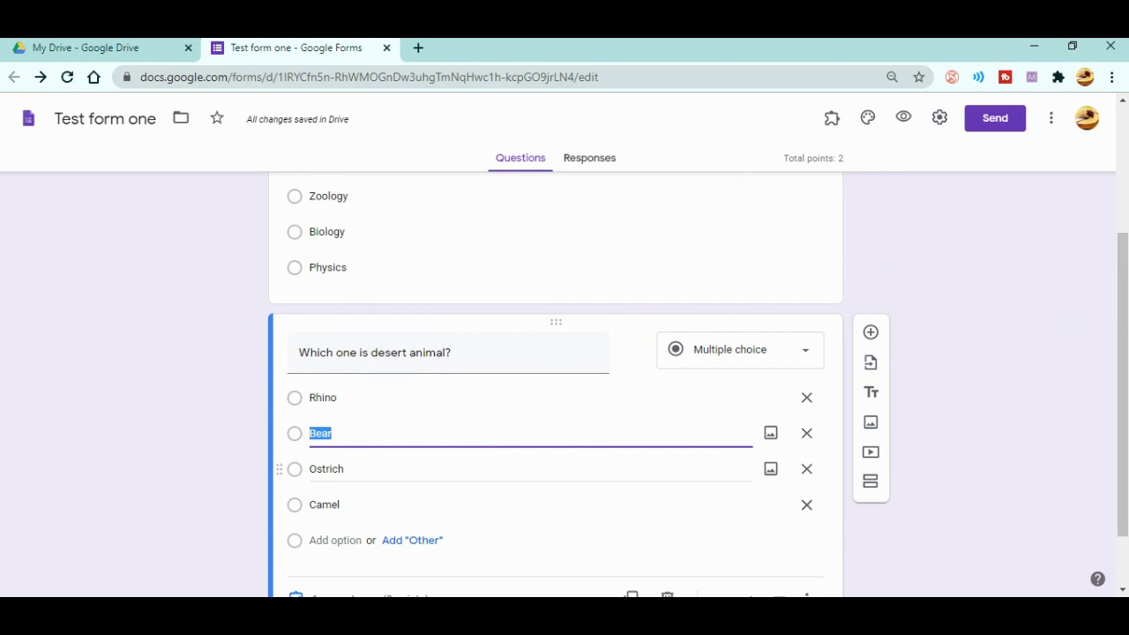
left_click(339, 522)
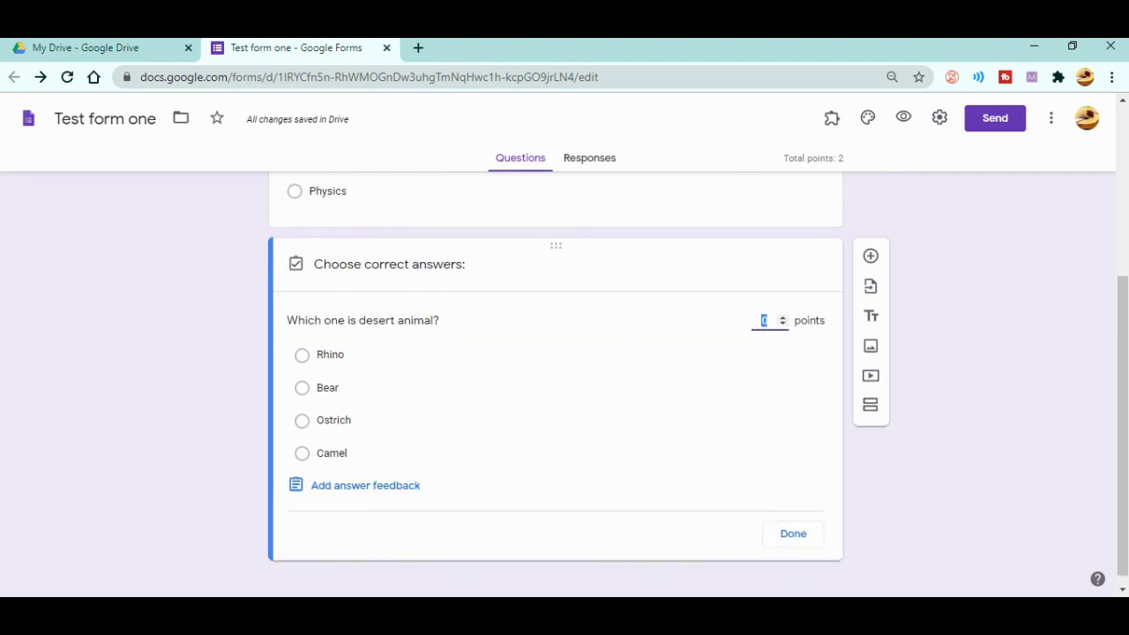
left_click(331, 452)
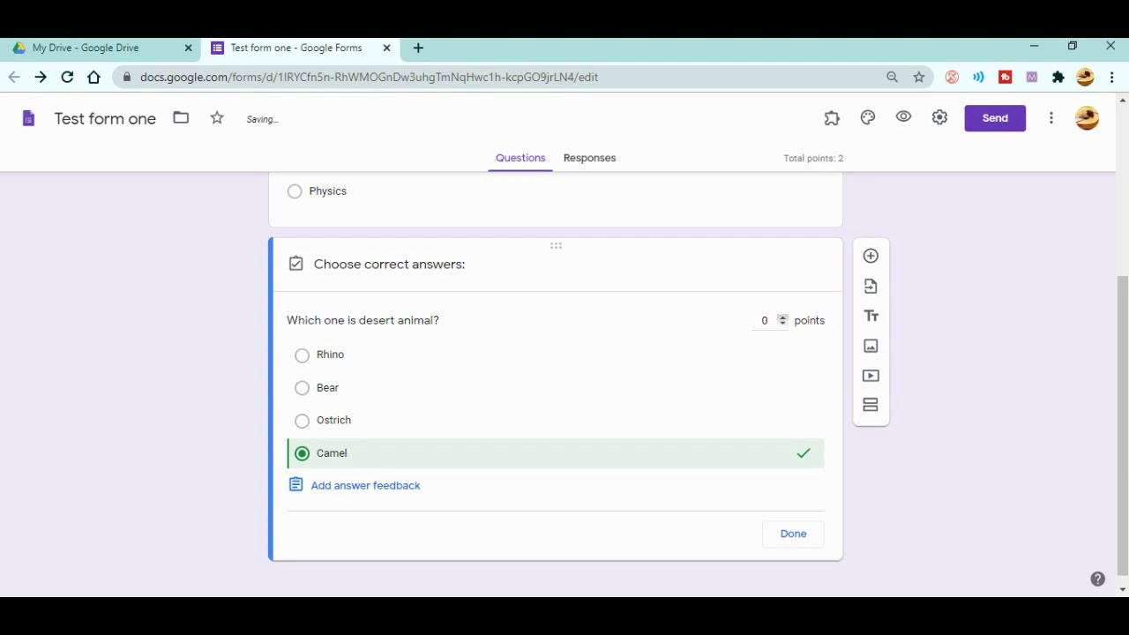
left_click(782, 317)
left_click(783, 316)
left_click(793, 533)
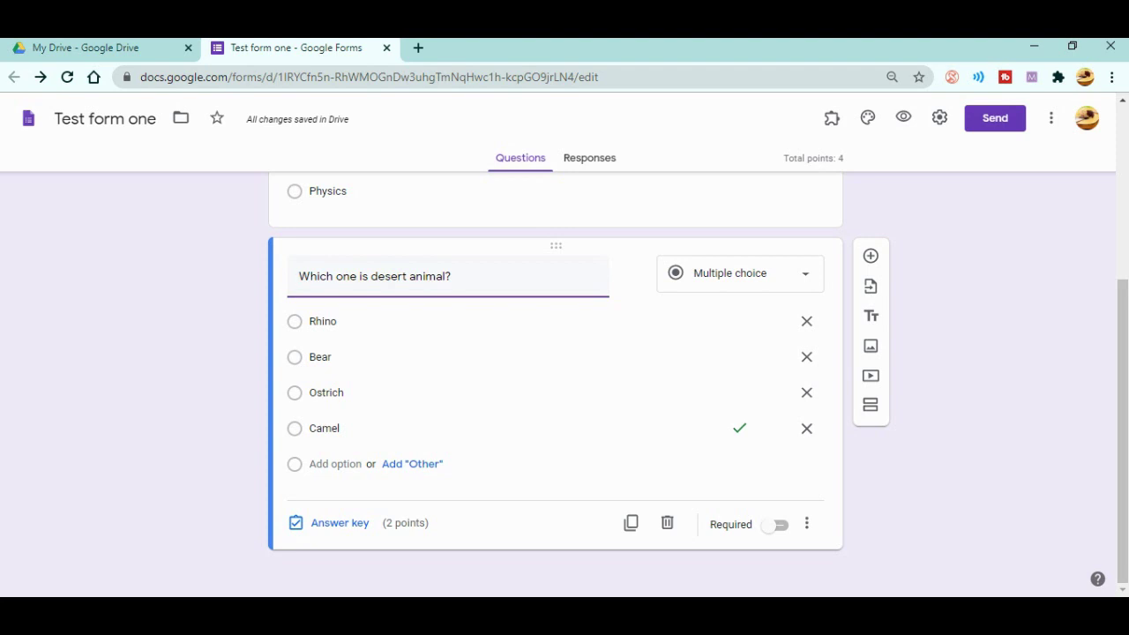
key("ctrl+l")
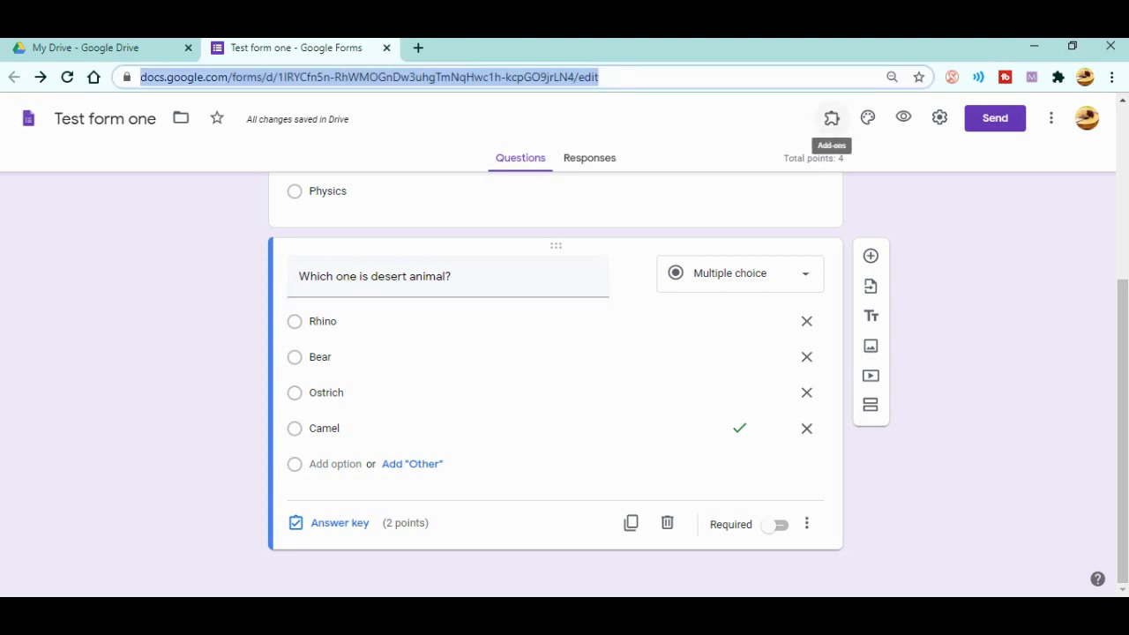
scroll(555, 388, "up", 3)
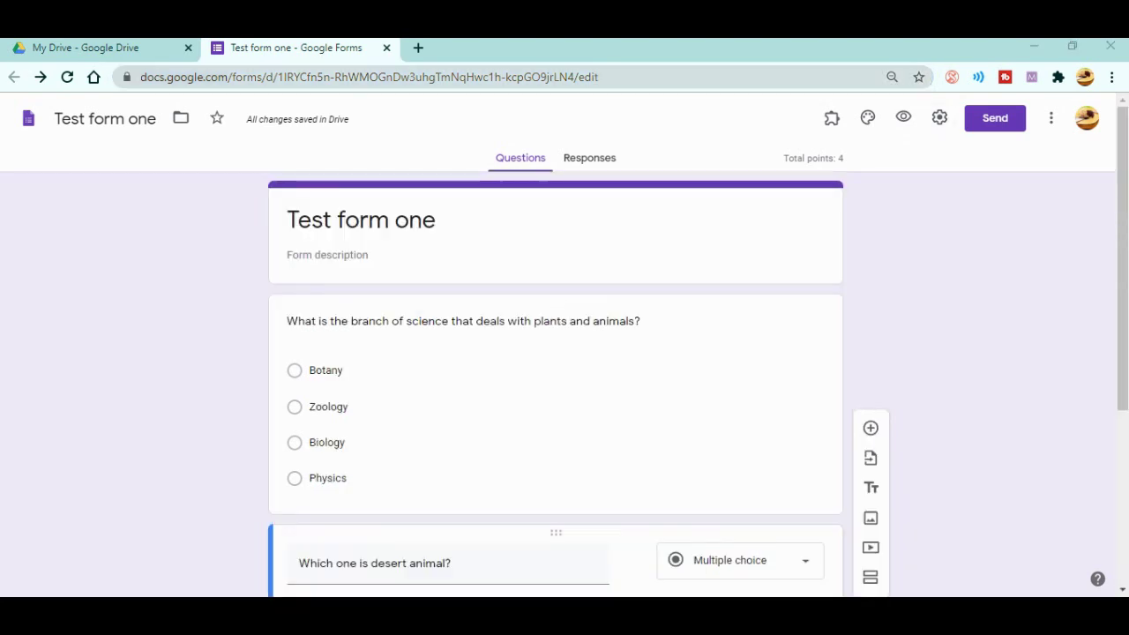
left_click(994, 118)
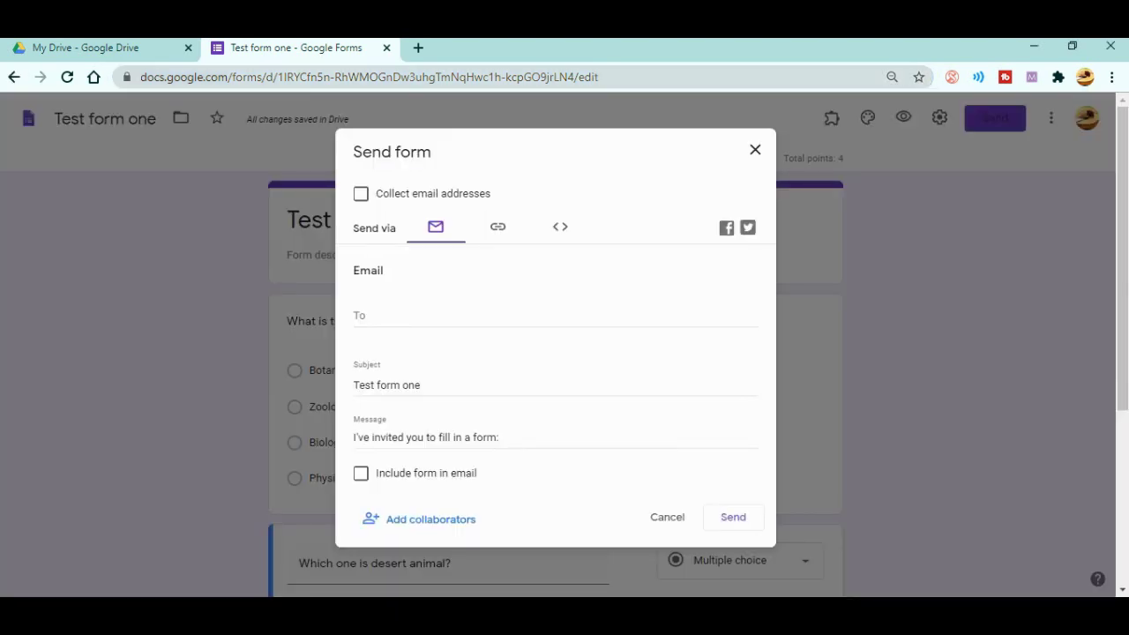
left_click(497, 226)
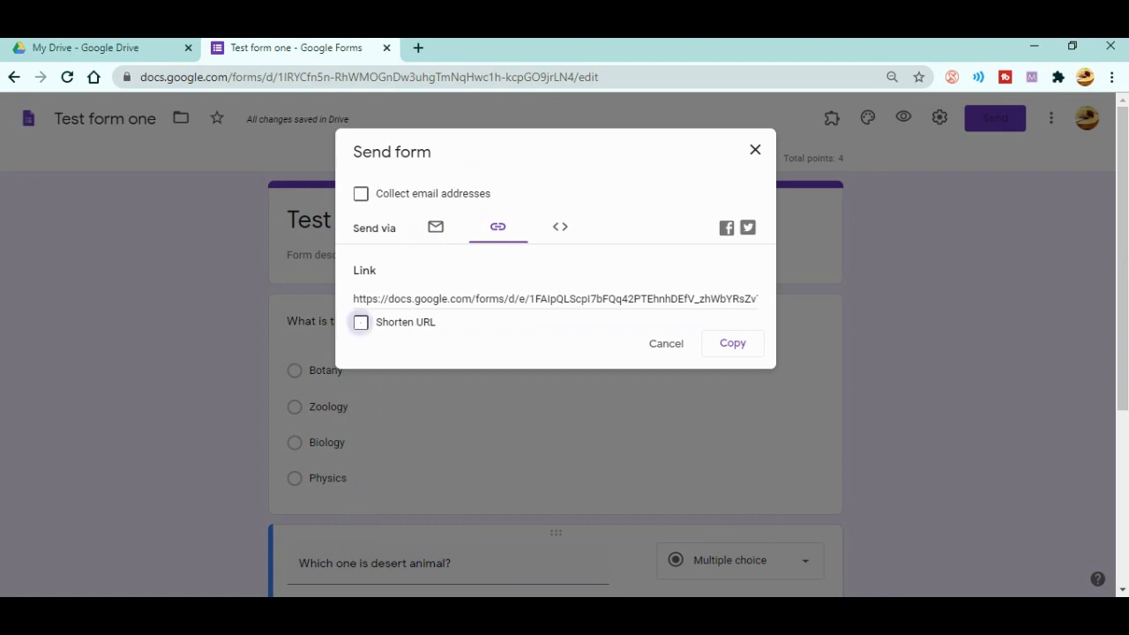
left_click(360, 322)
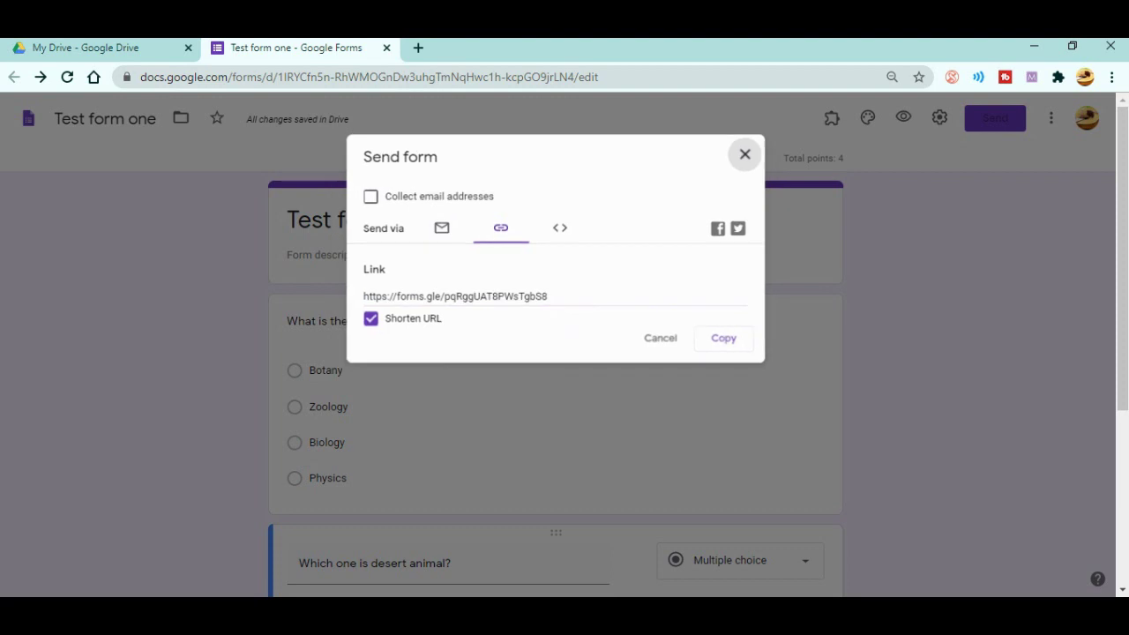
left_click(755, 150)
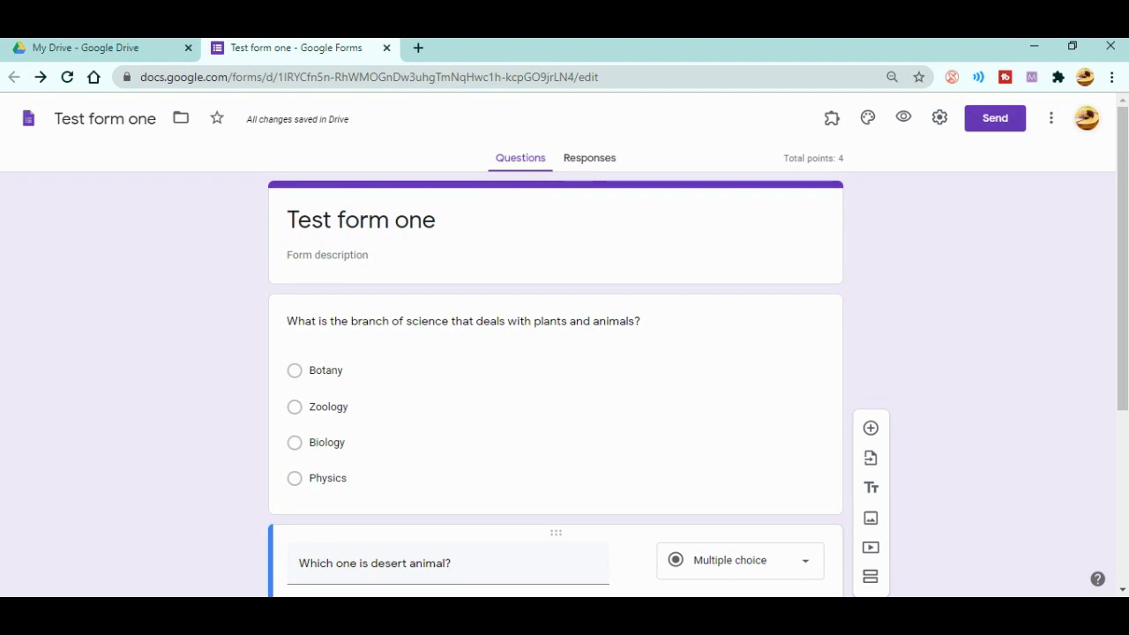
- Open the live form under another account, answer Botany and Camel, and submit
left_click(1086, 117)
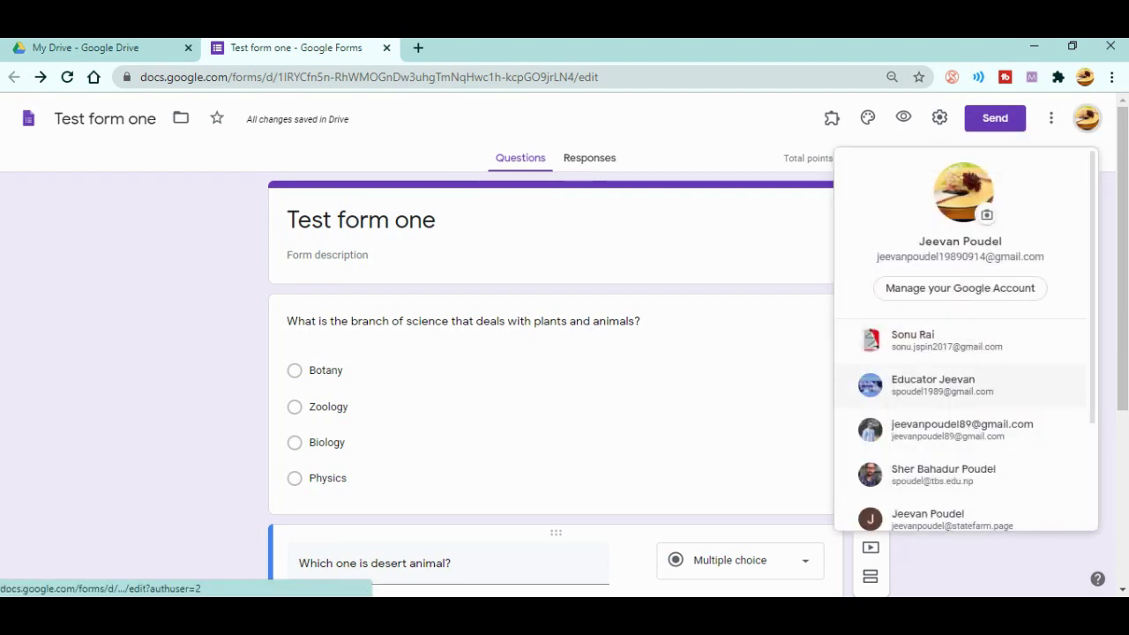
left_click(935, 385)
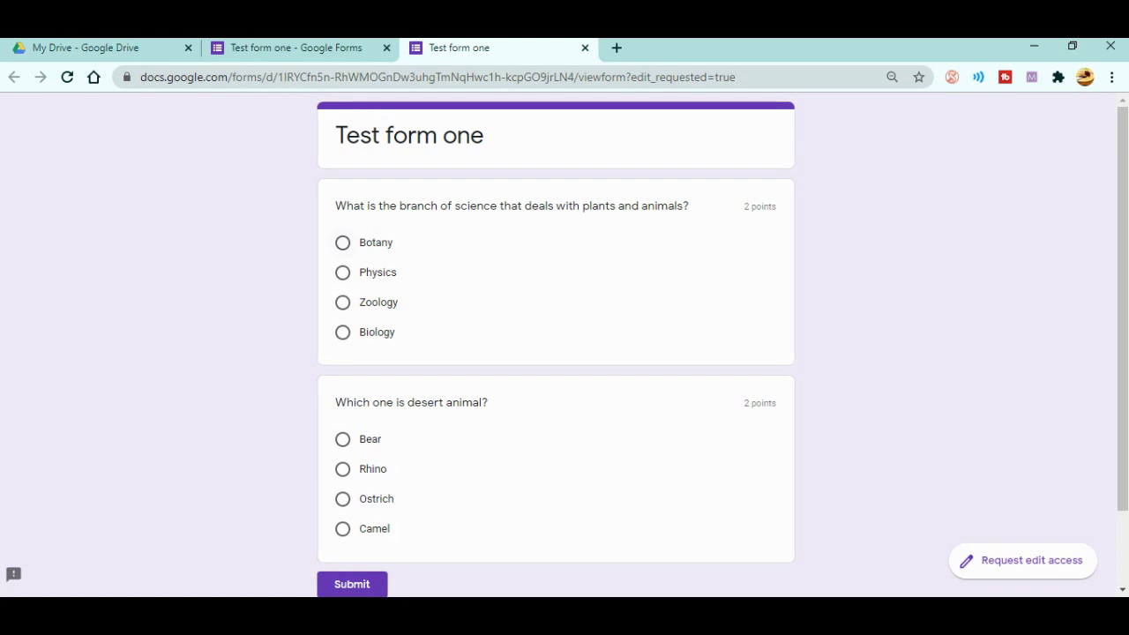
left_click(342, 243)
scroll(555, 352, "down", 3)
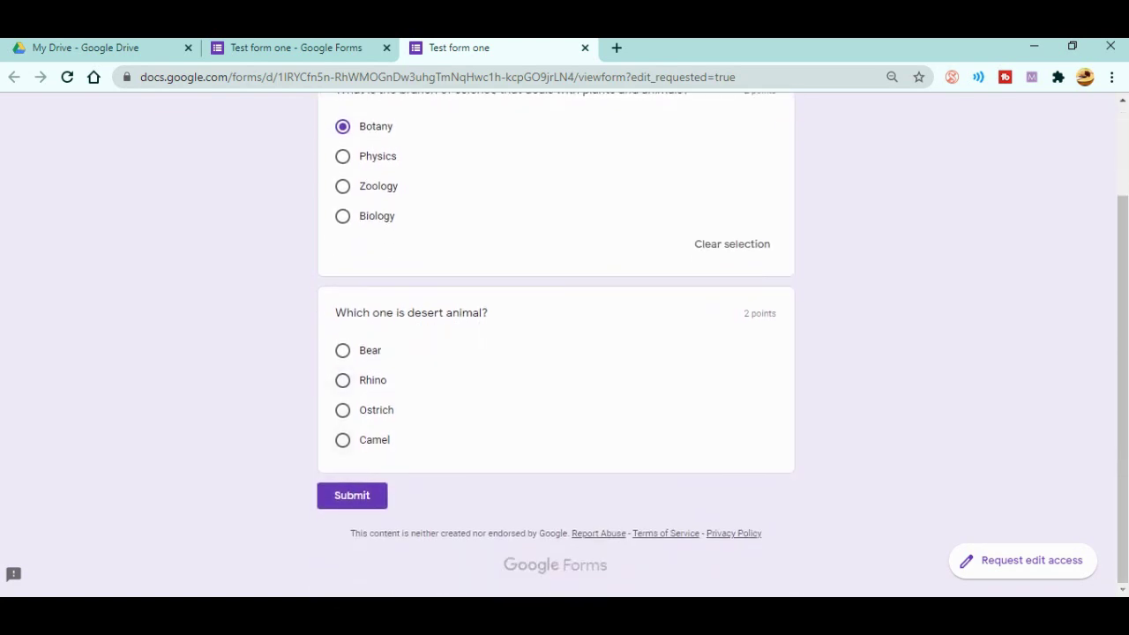
left_click(342, 439)
left_click(352, 521)
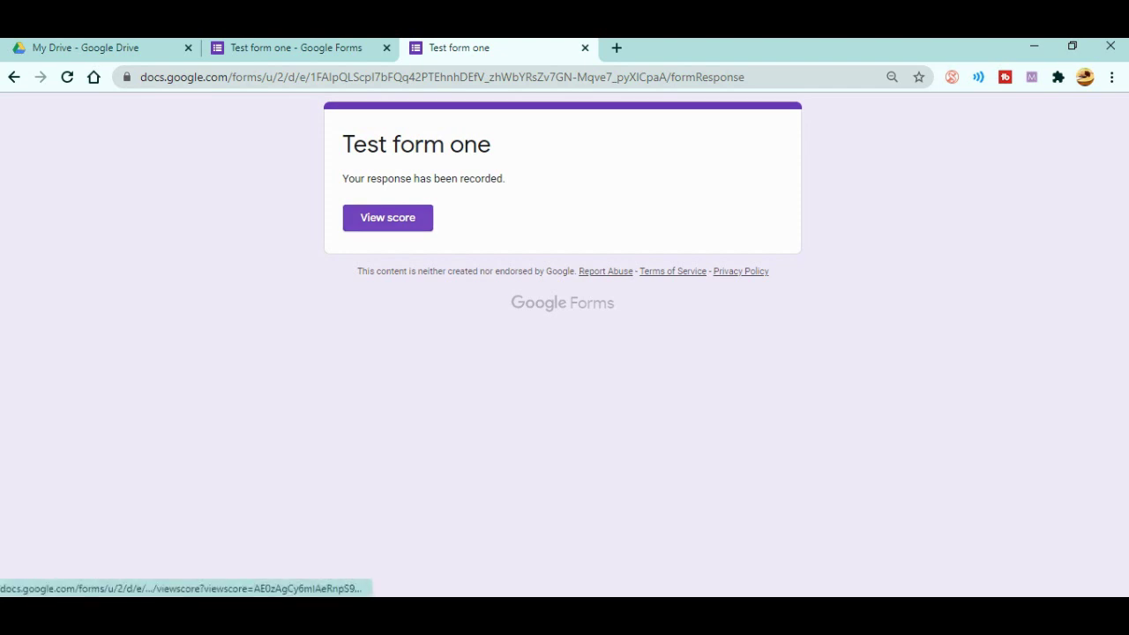
- View the 2/4 score and review the graded answers: Botany wrong, Camel right
left_click(387, 217)
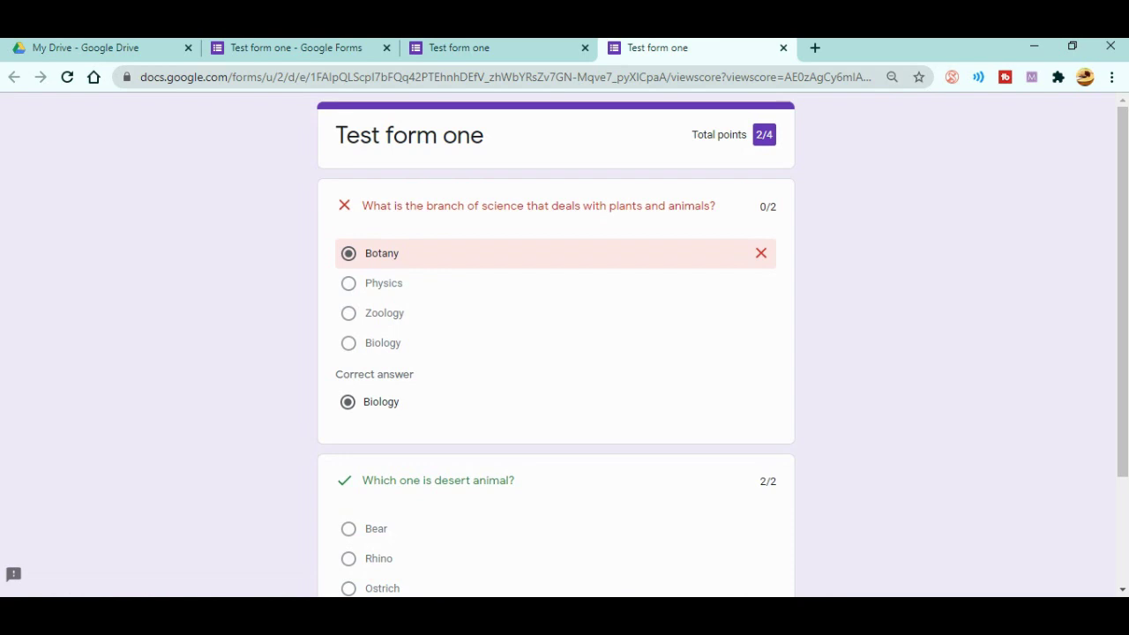
scroll(564, 344, "down", 1)
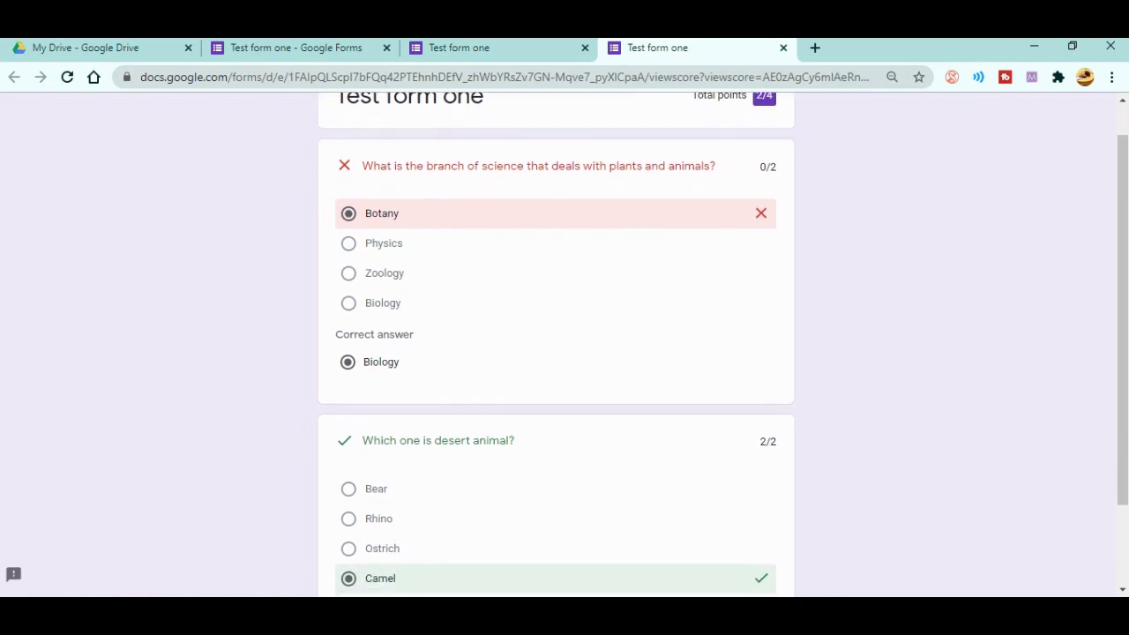
scroll(565, 343, "down", 2)
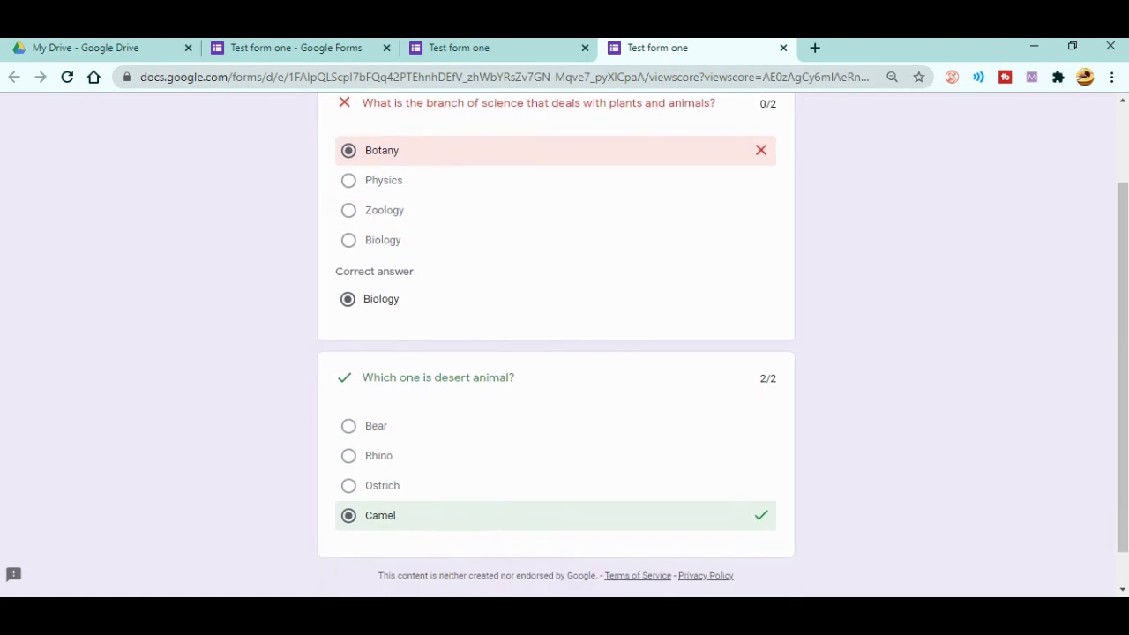
scroll(564, 344, "down", 1)
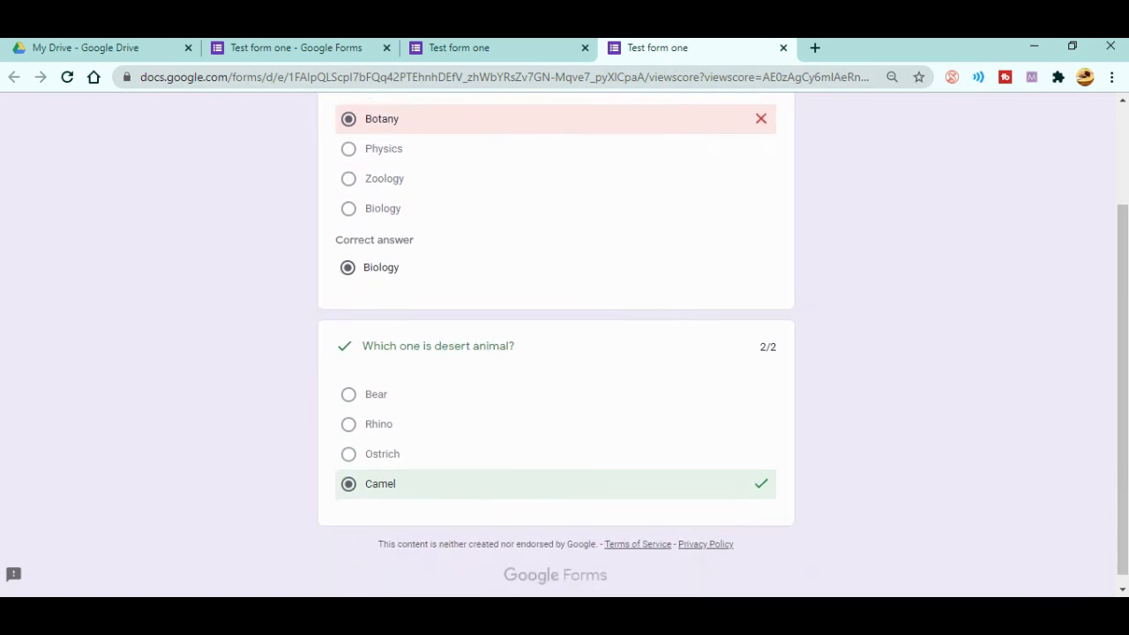
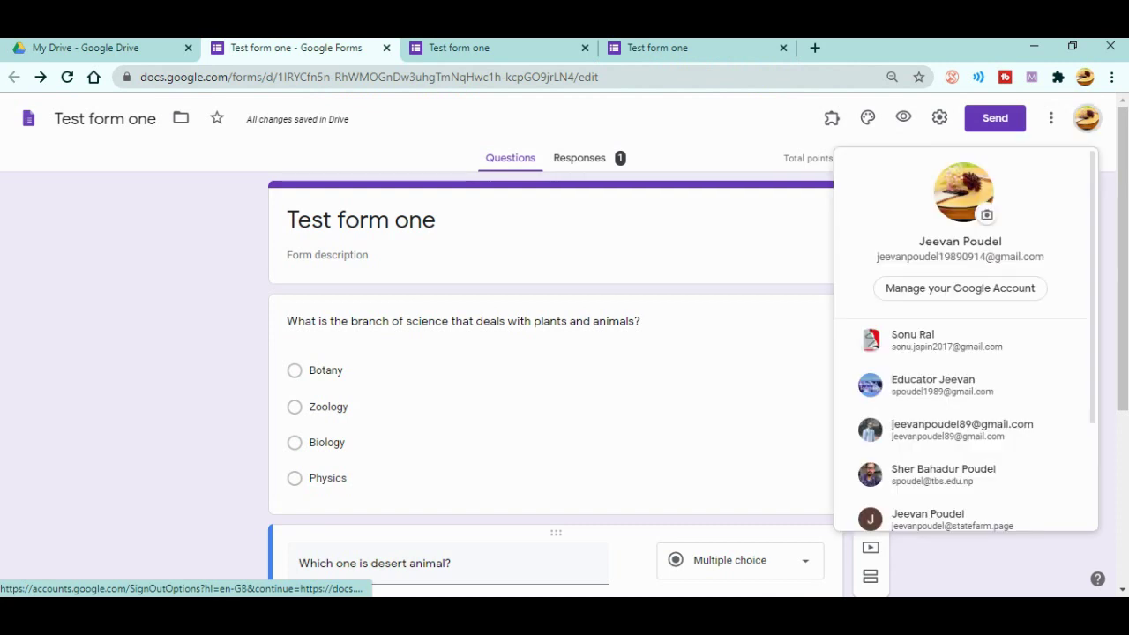
- Open a blank fill-in copy of Test form one under a different signed-in account
left_click(953, 429)
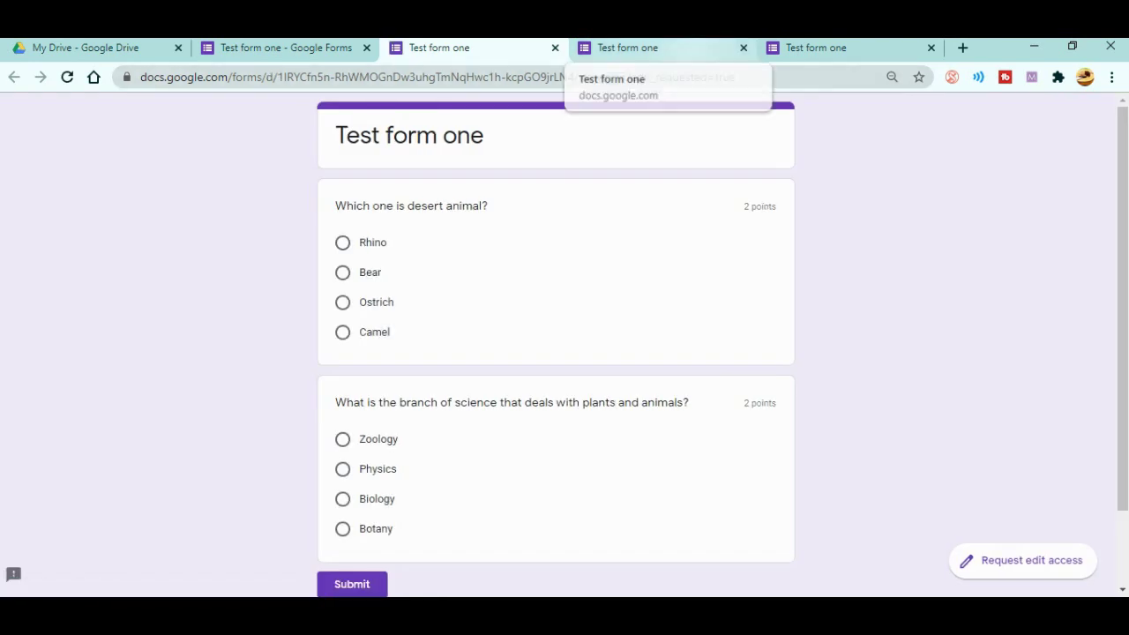
left_click(815, 48)
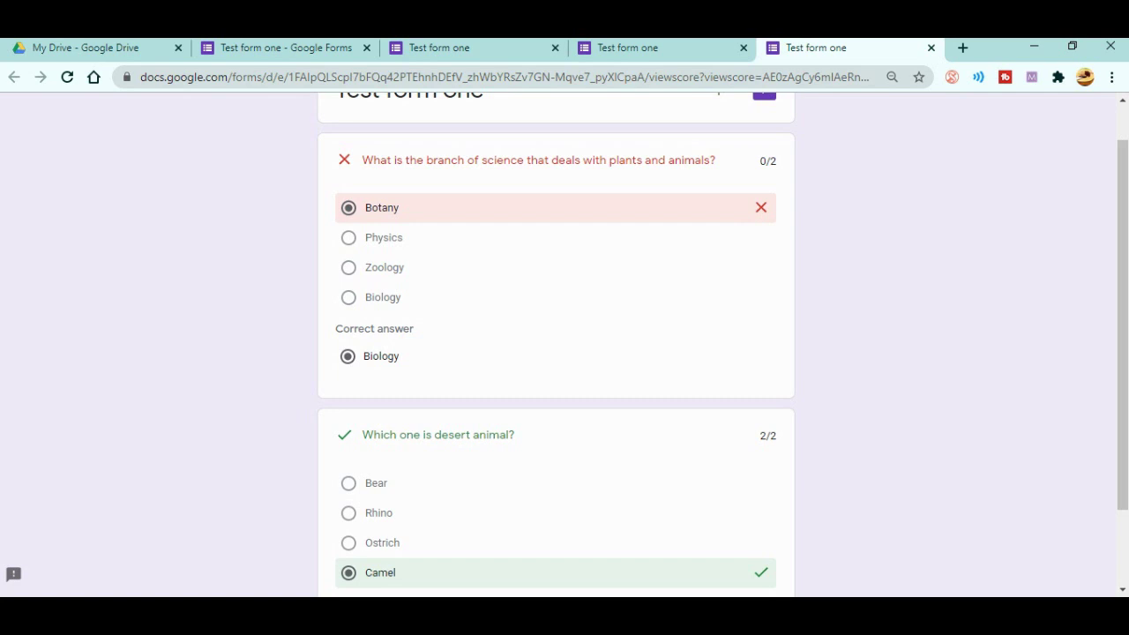
left_click(439, 48)
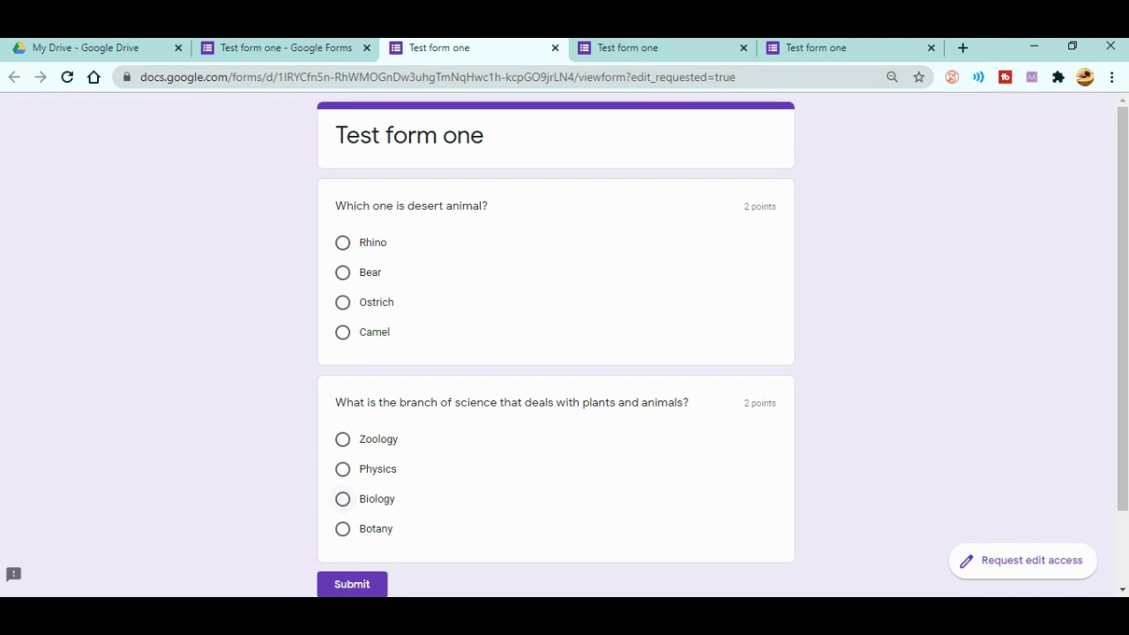
- Answer Biology for the science branch and Camel for the desert animal, then submit the quiz
left_click(342, 498)
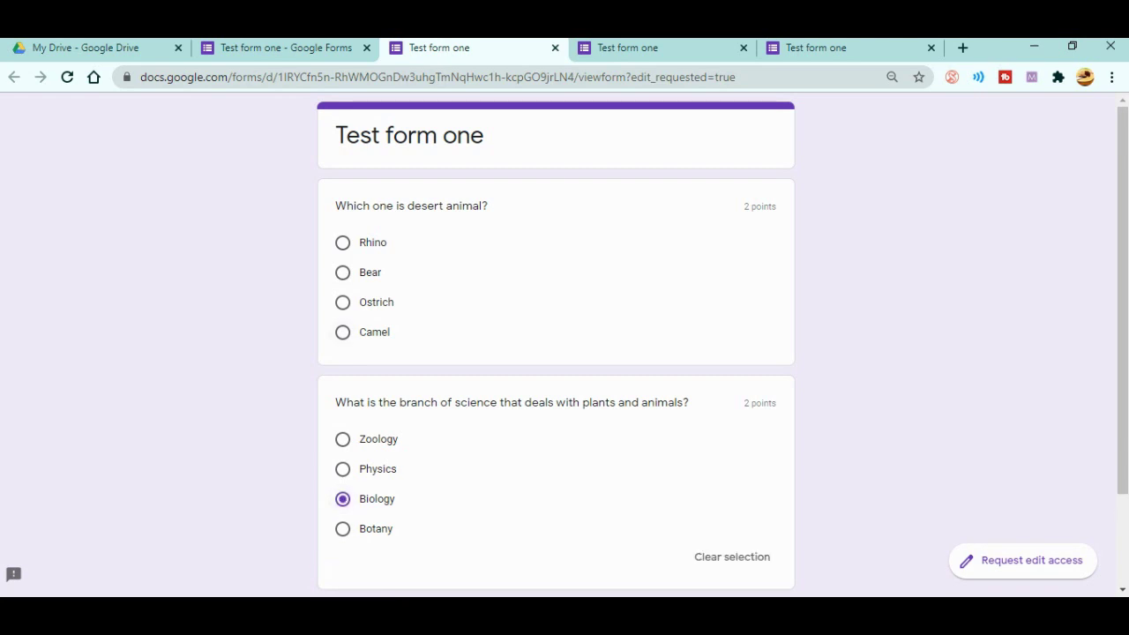
left_click(342, 331)
scroll(556, 353, "down", 2)
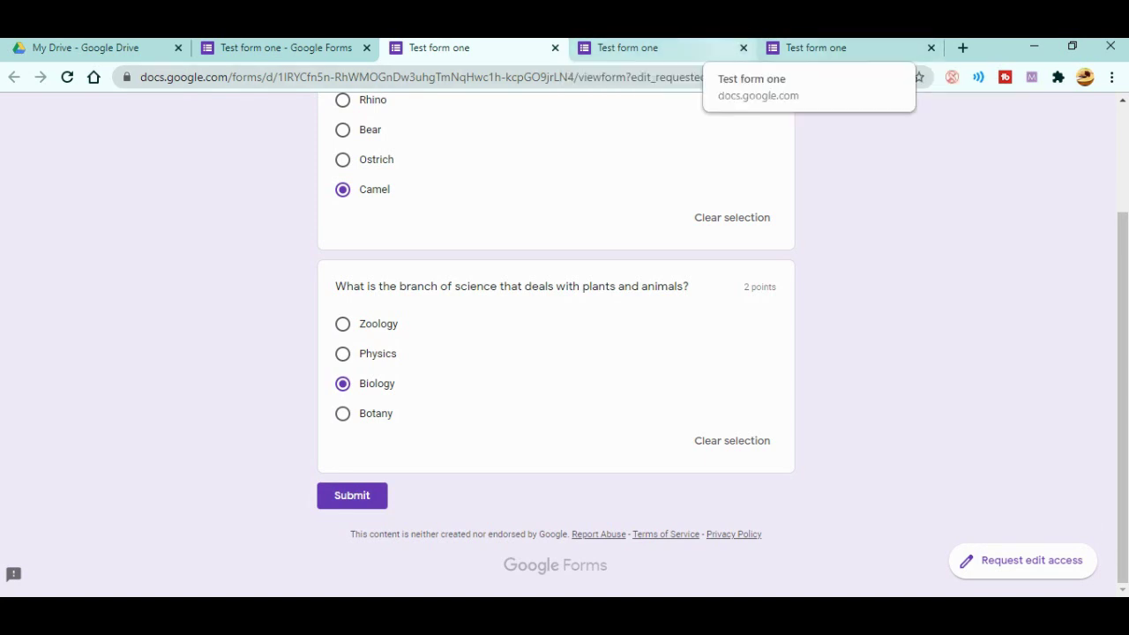
left_click(816, 48)
scroll(556, 352, "down", 1)
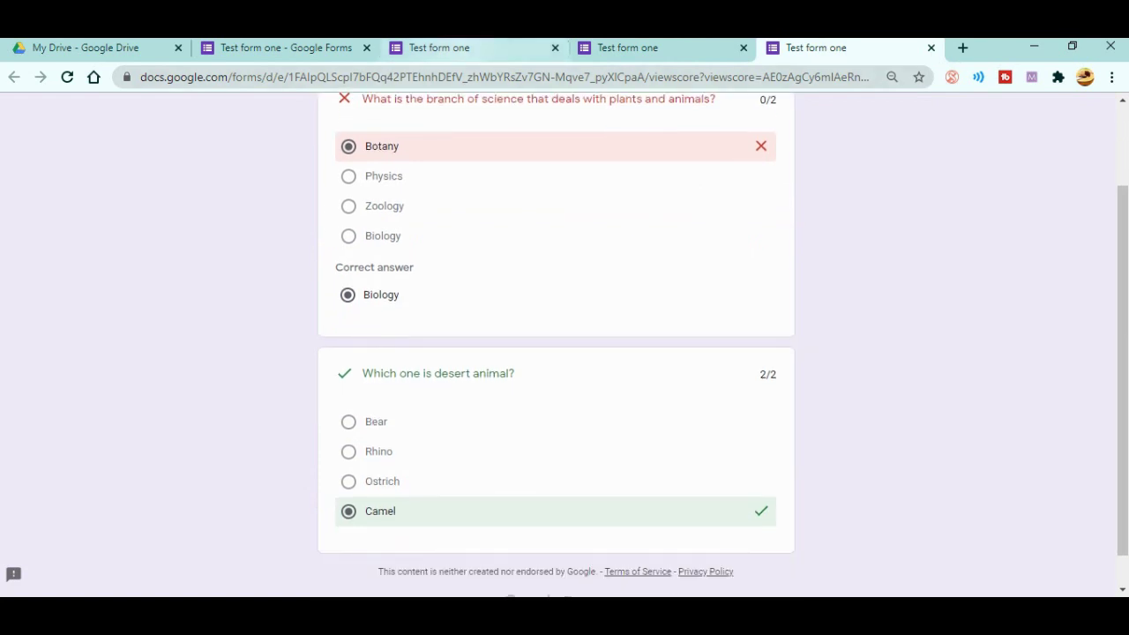
left_click(438, 47)
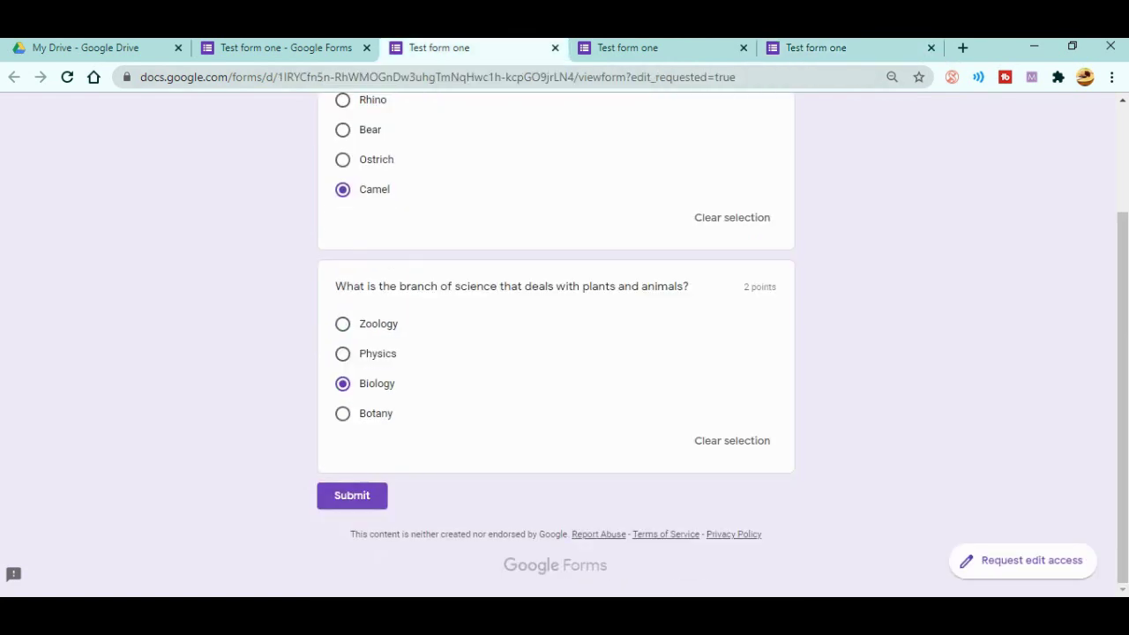
left_click(352, 495)
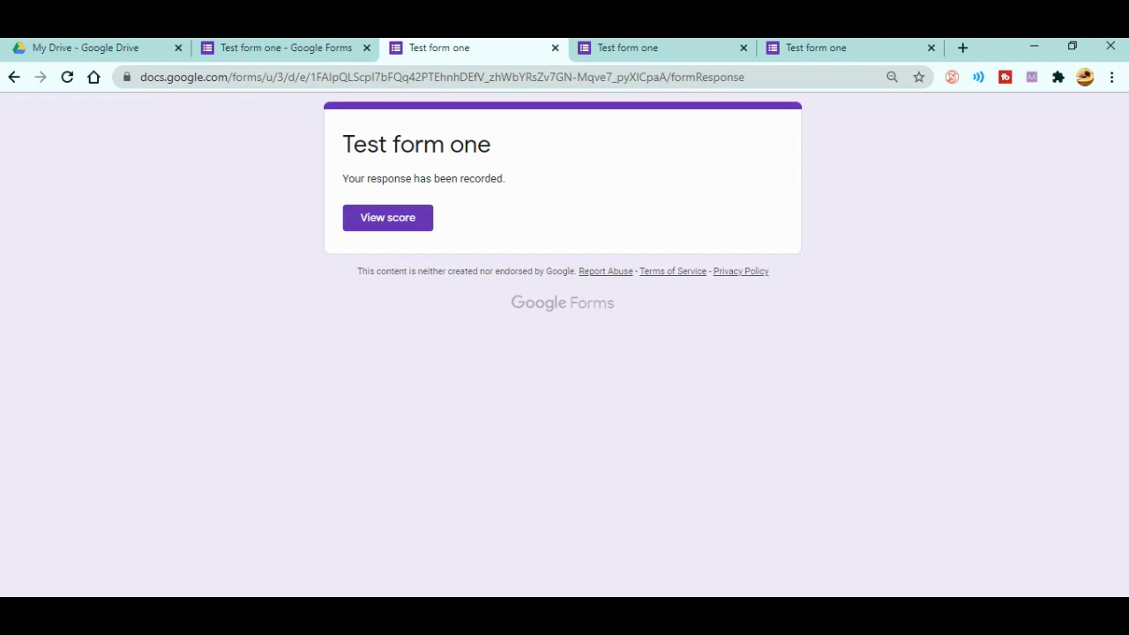
- Close both response confirmation tabs and return to the form editor
left_click(555, 47)
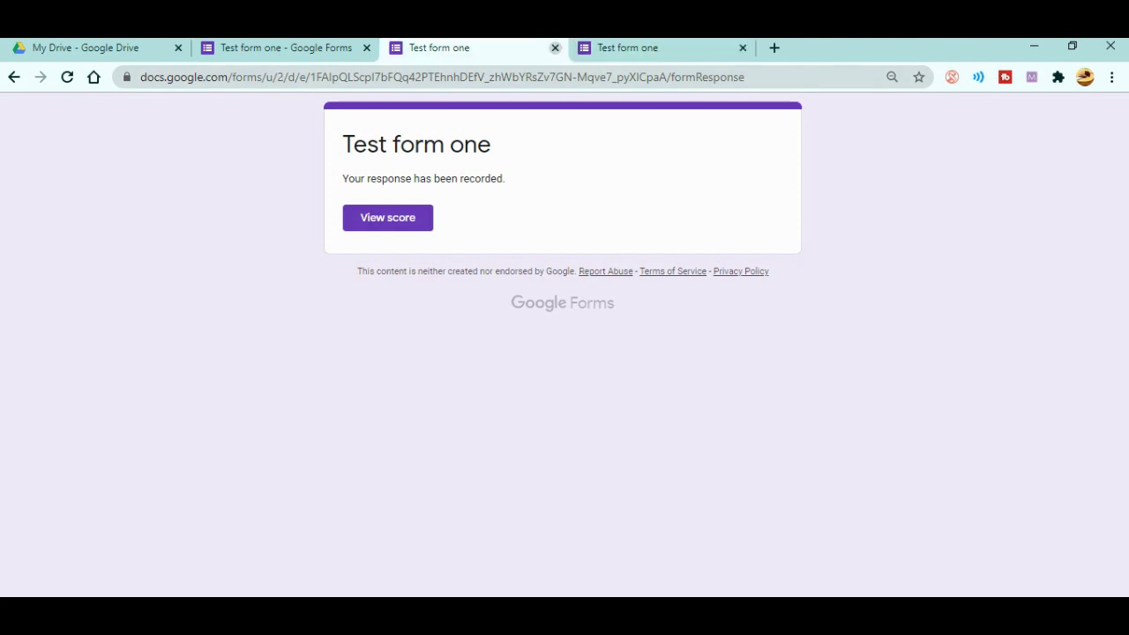
left_click(555, 48)
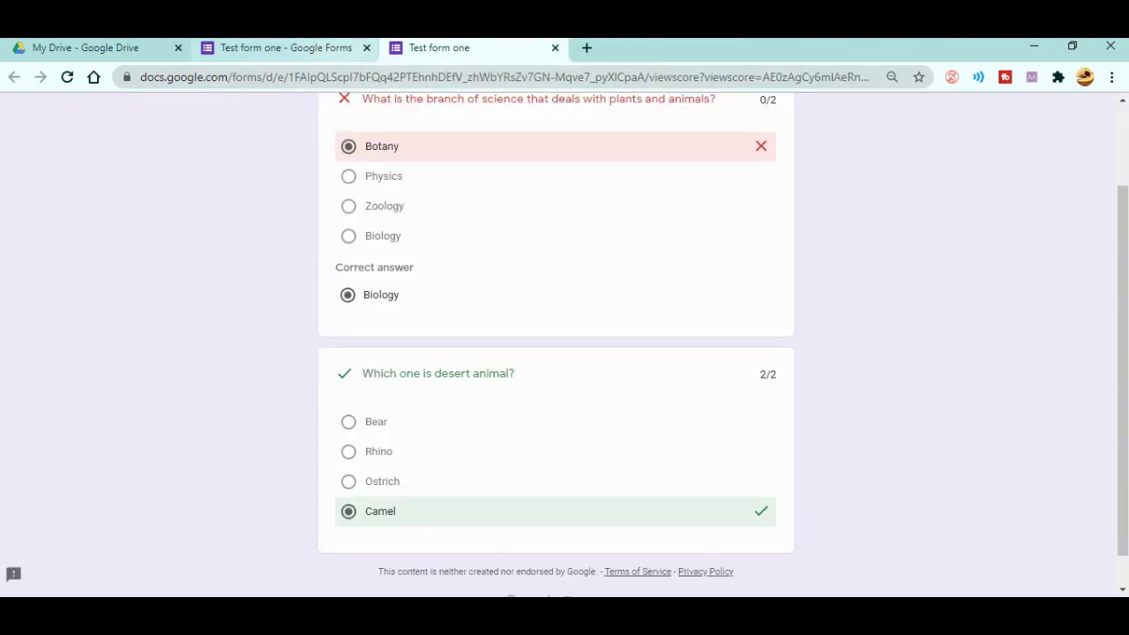
key("ctrl+shift+Tab")
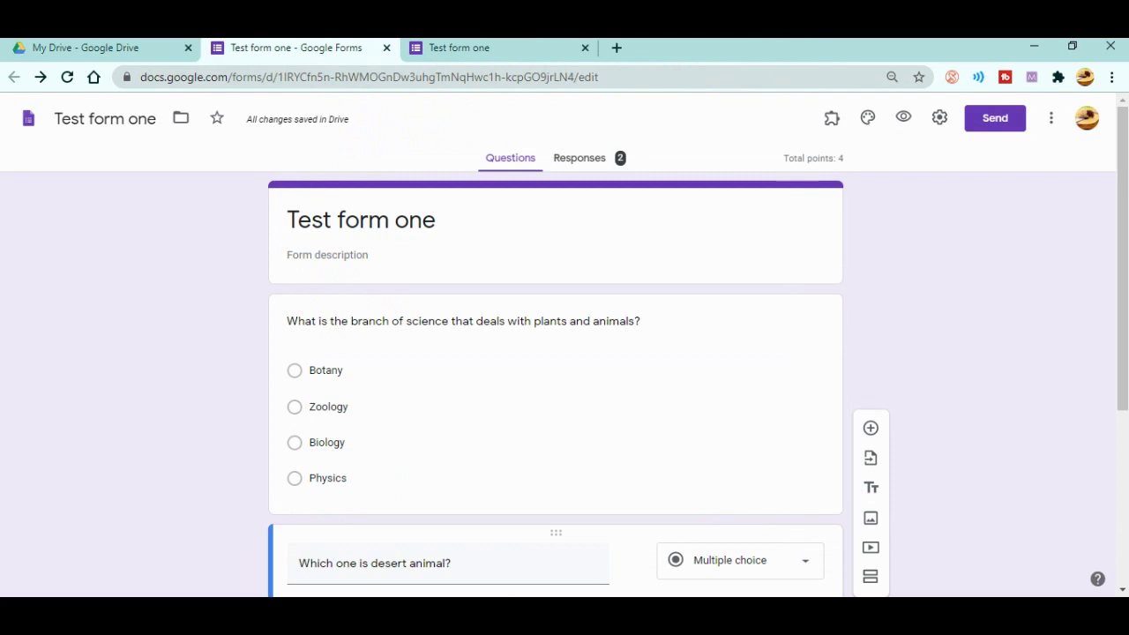
- Untick Correct answers in the Quizzes settings so respondents can't see them, and save
left_click(939, 117)
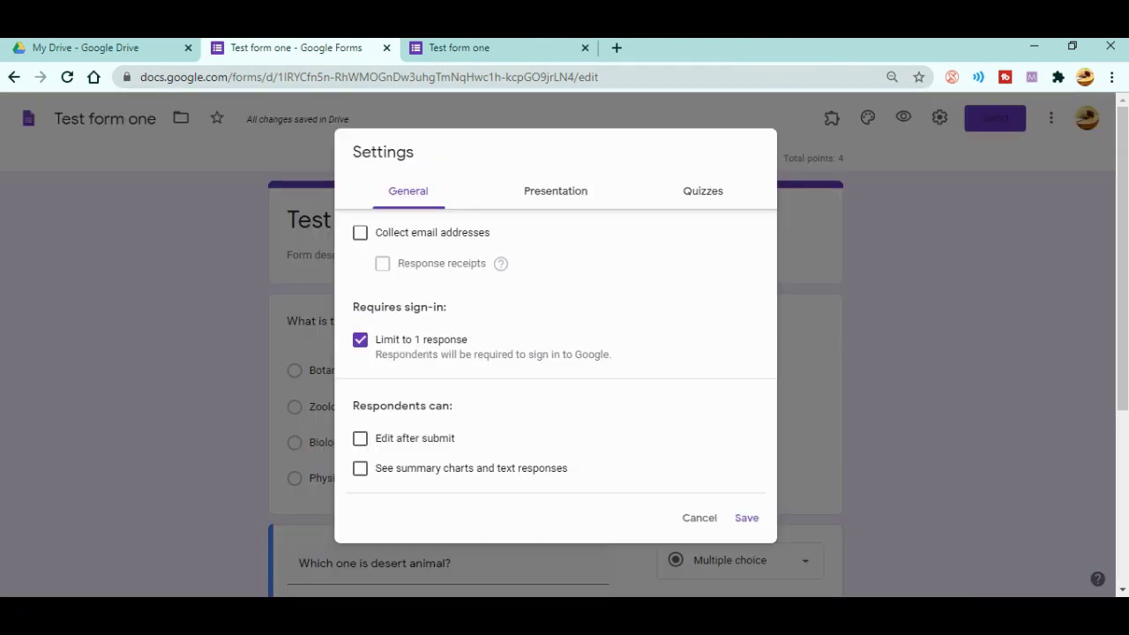
left_click(703, 191)
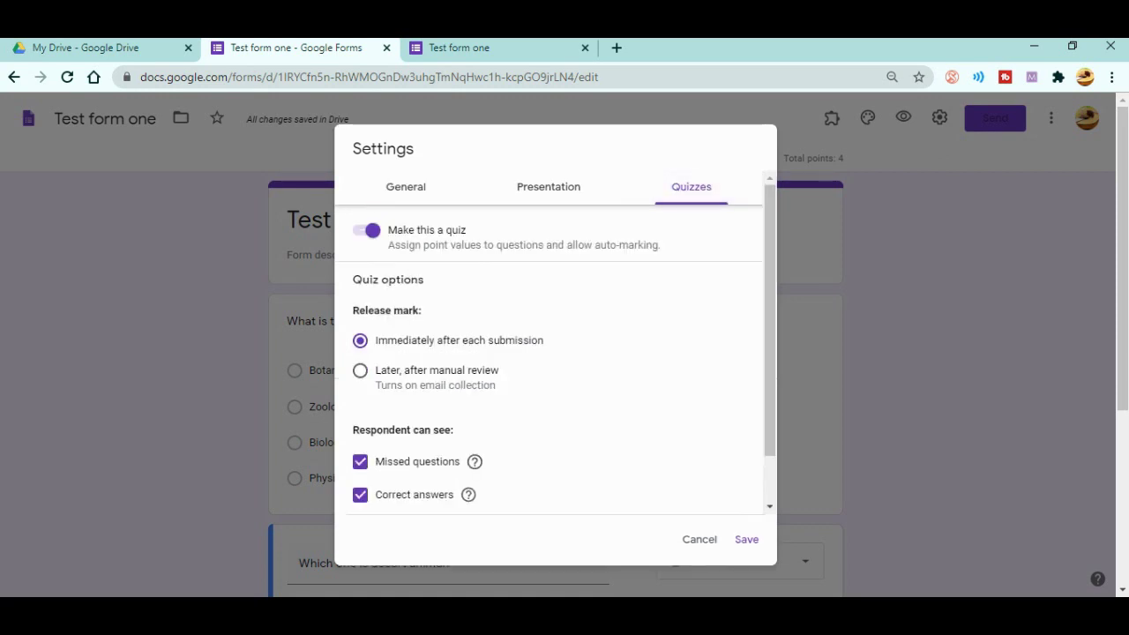
scroll(555, 344, "down", 2)
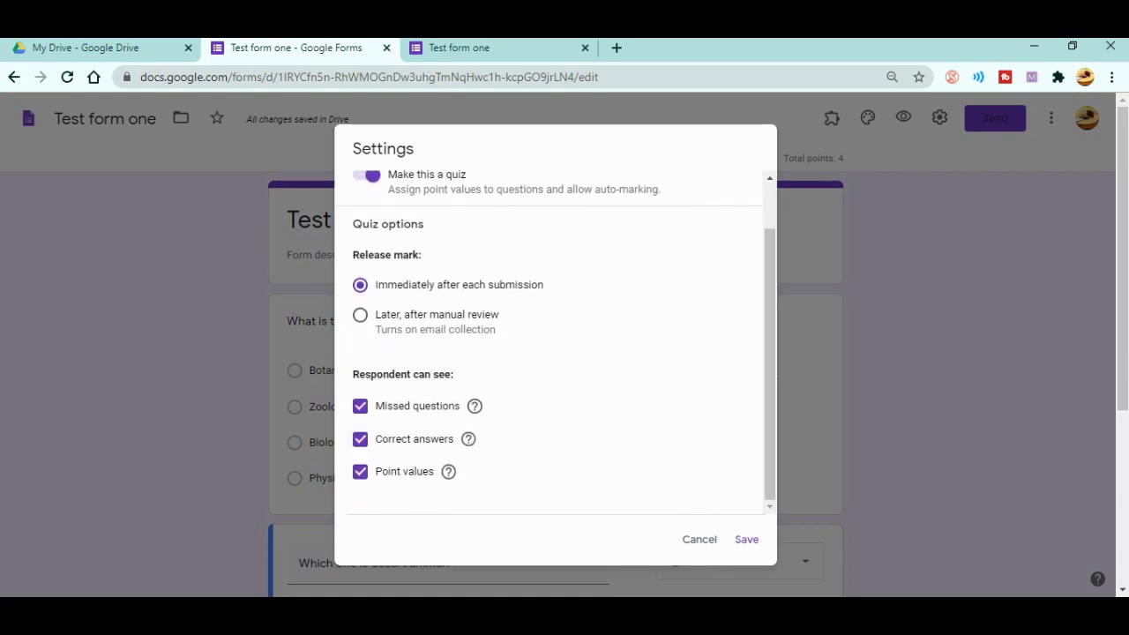
left_click(359, 438)
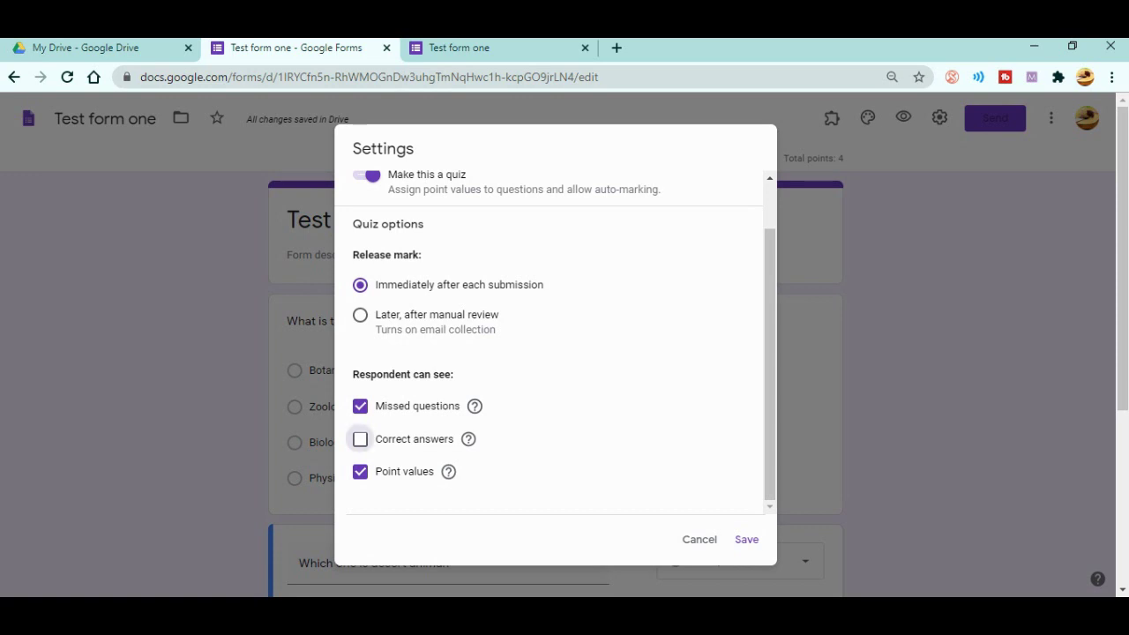
left_click(746, 538)
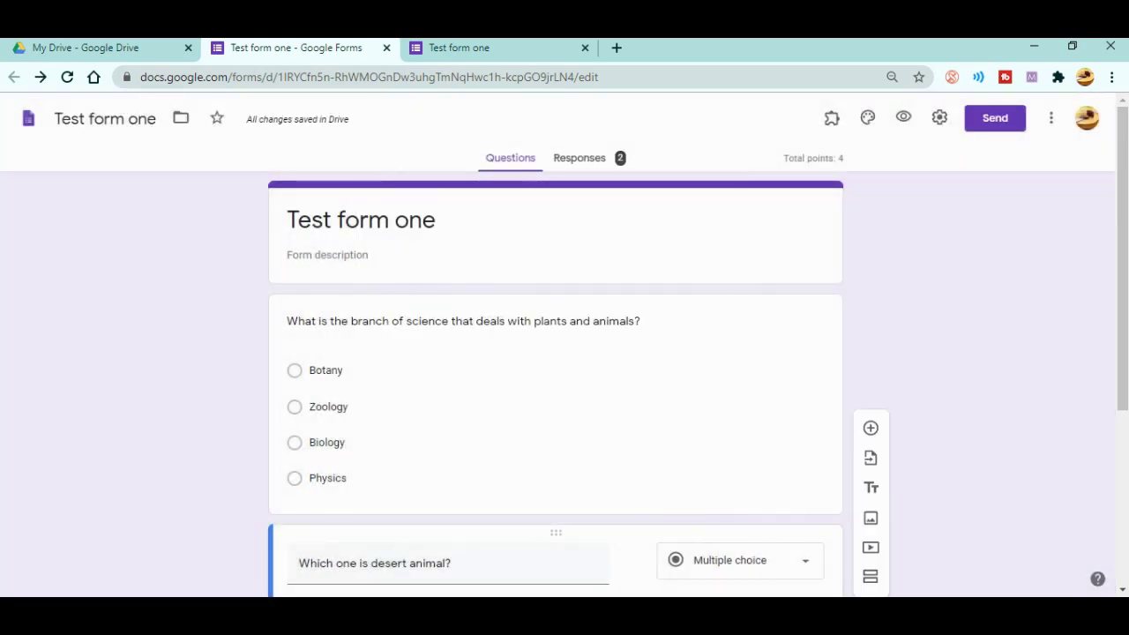
- Open the form under another account to see the 'You've already responded' page, then return to the editor
left_click(1087, 117)
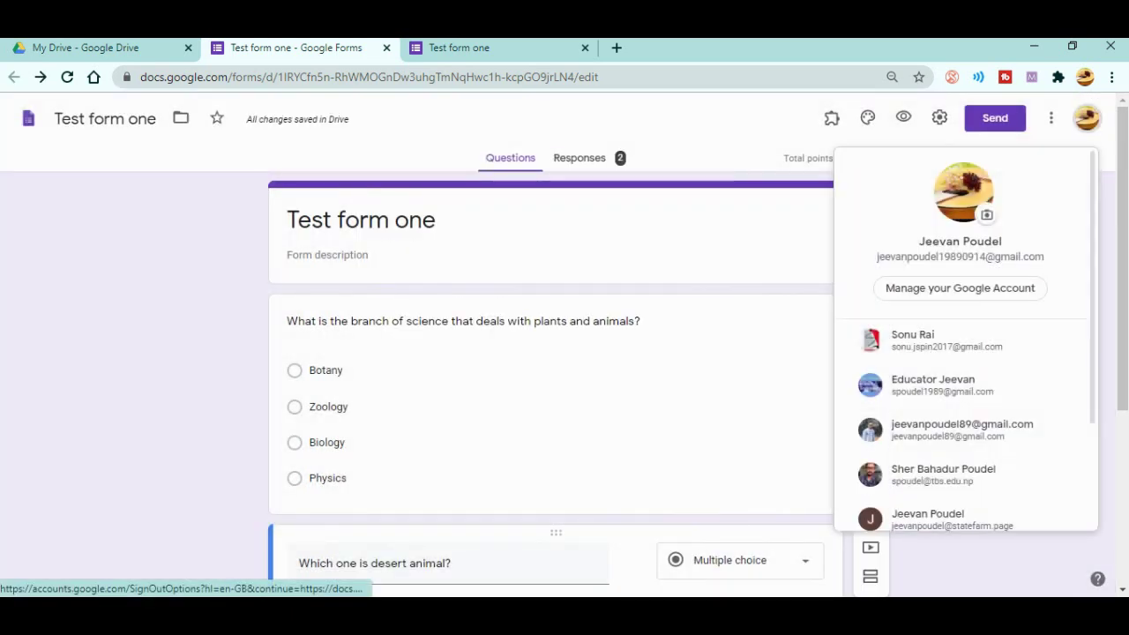
left_click(933, 386)
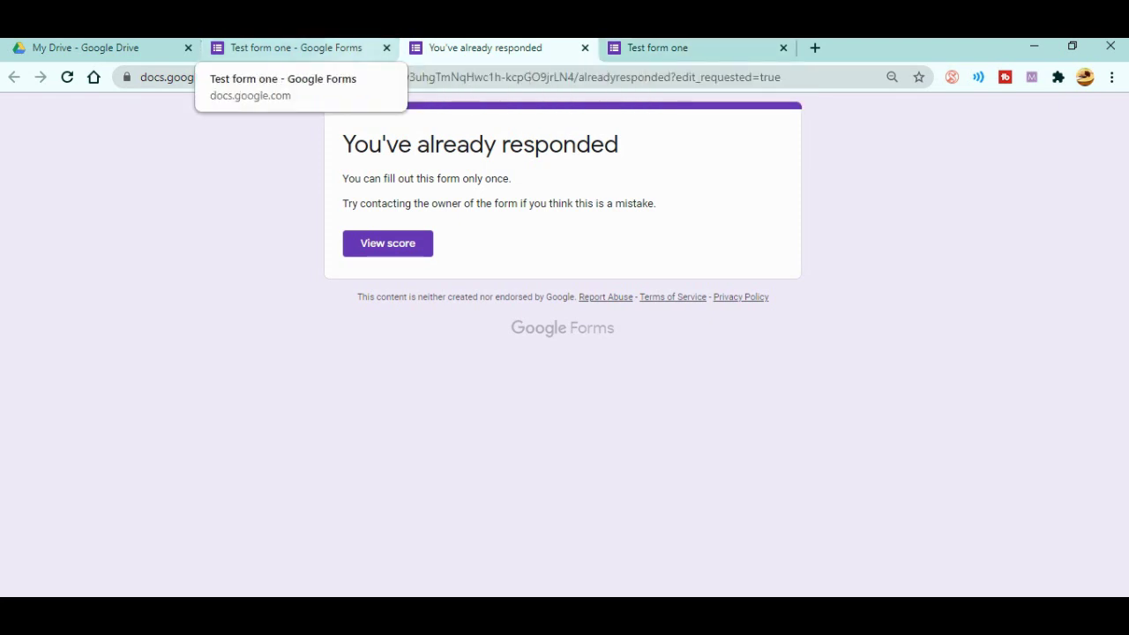
left_click(296, 47)
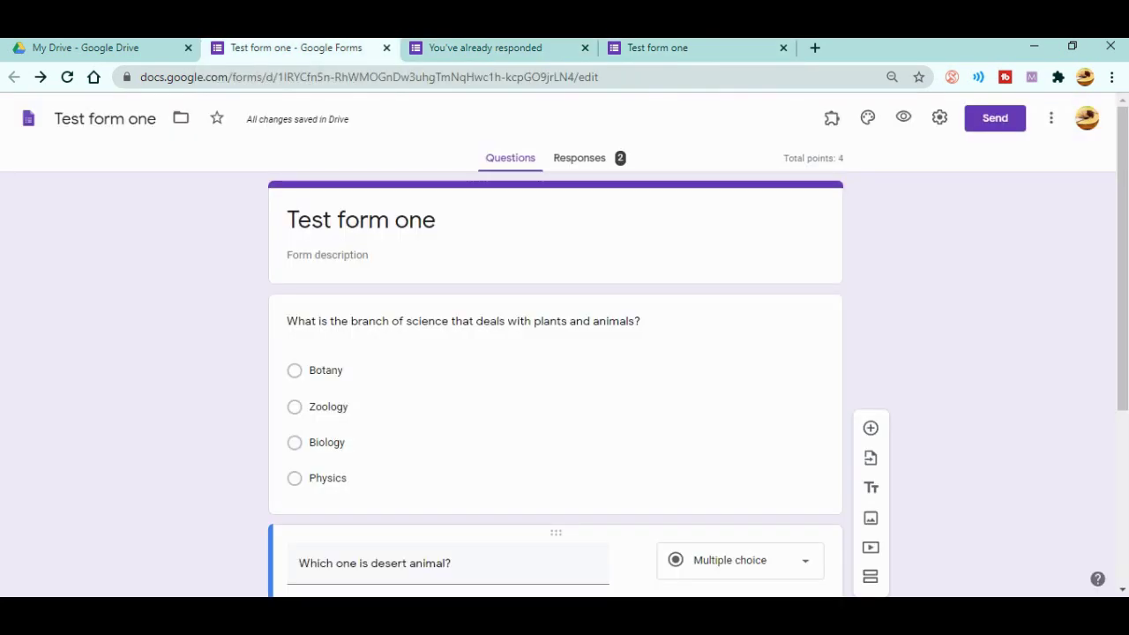
- Delete all collected responses from the Responses tab
left_click(579, 158)
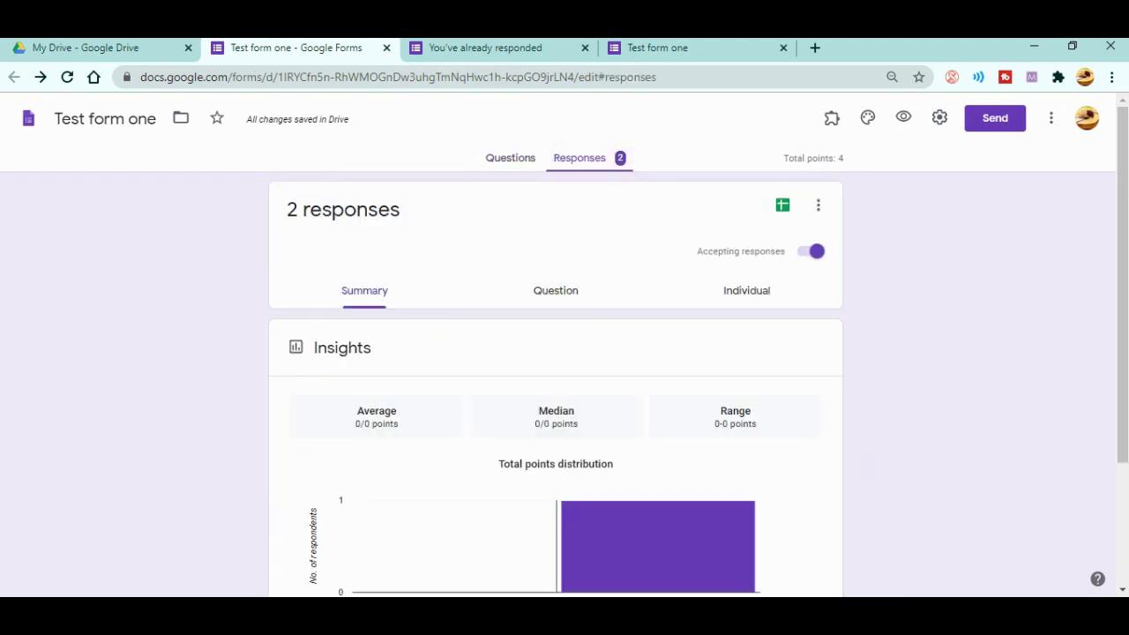
left_click(817, 205)
left_click(635, 401)
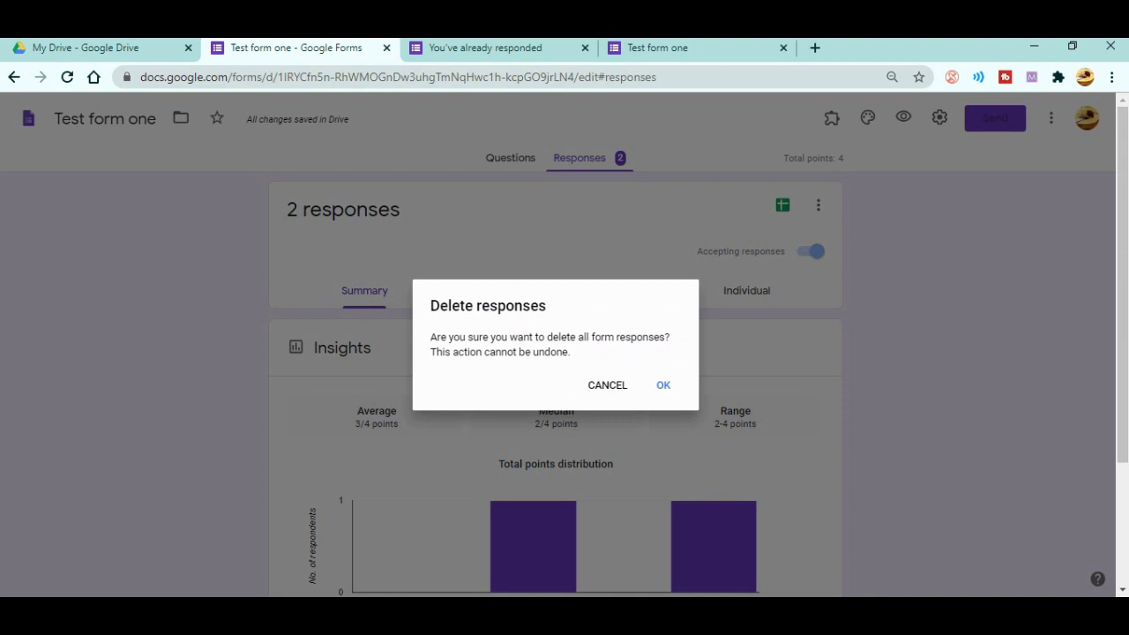
key("Return")
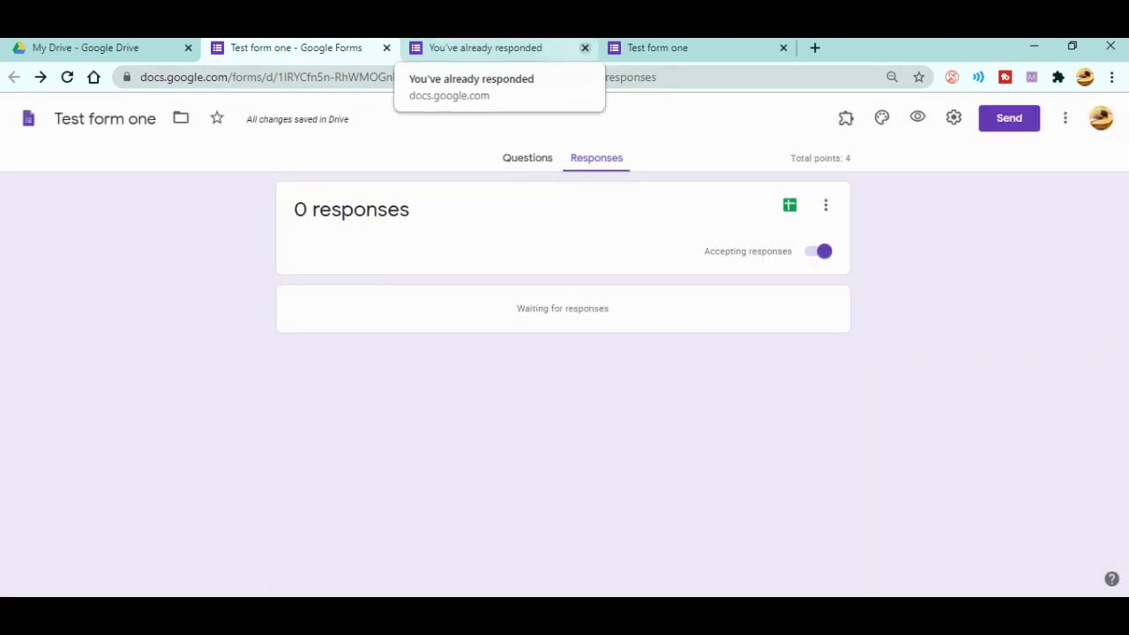
- Close the already-responded page and go back to the form's Questions view
left_click(584, 48)
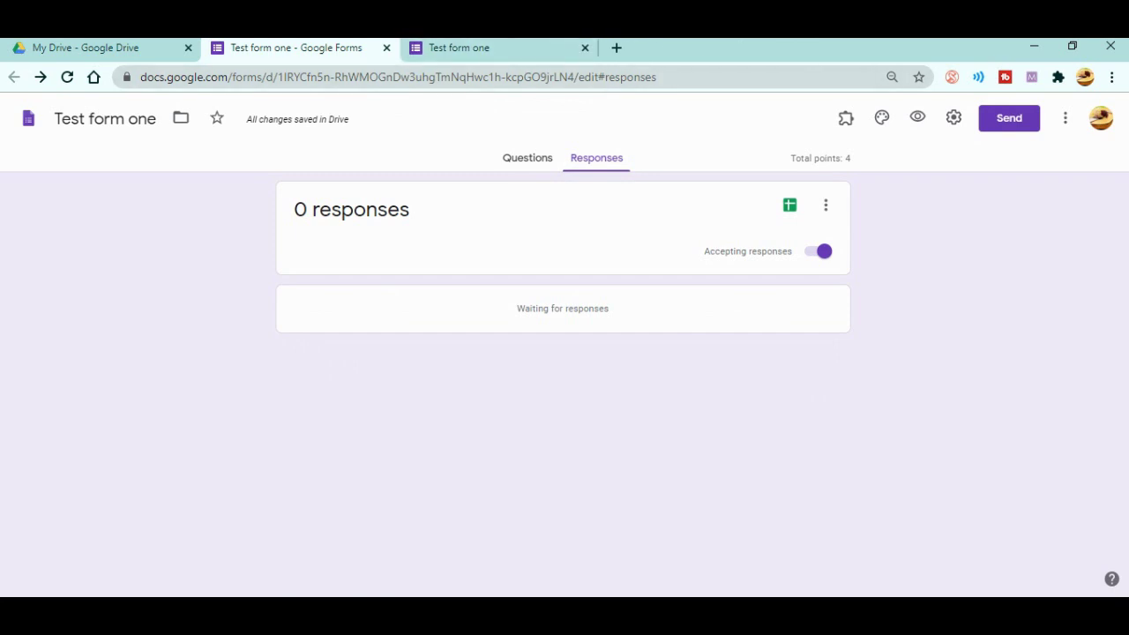
left_click(527, 158)
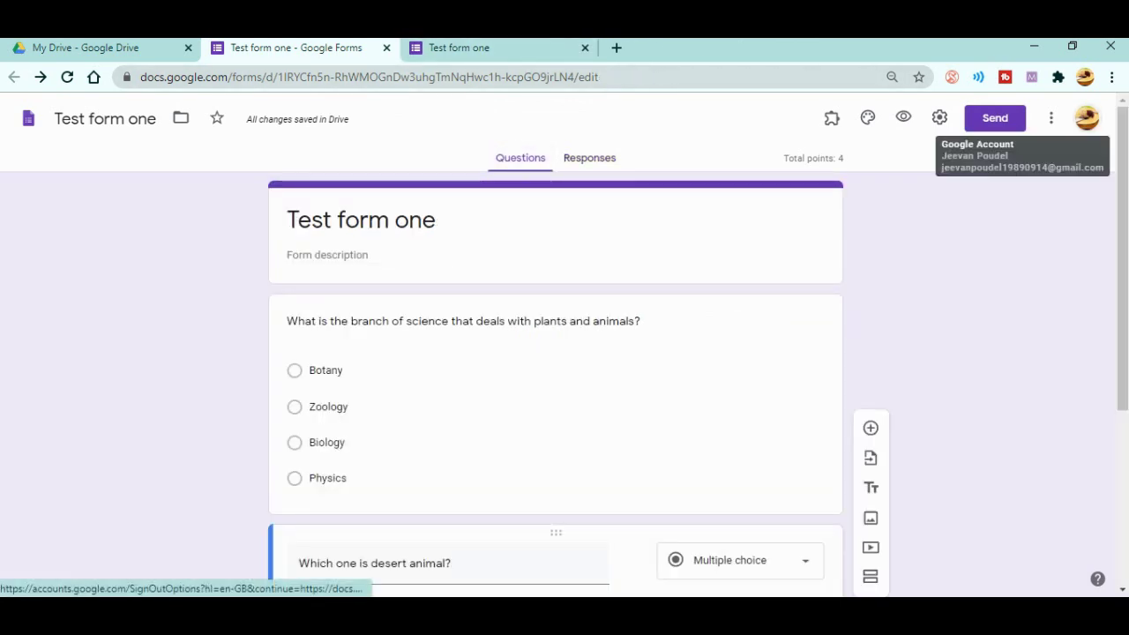
left_click(1086, 119)
- Under a second account, answer Camel and Botany, submit, and open the score
left_click(935, 386)
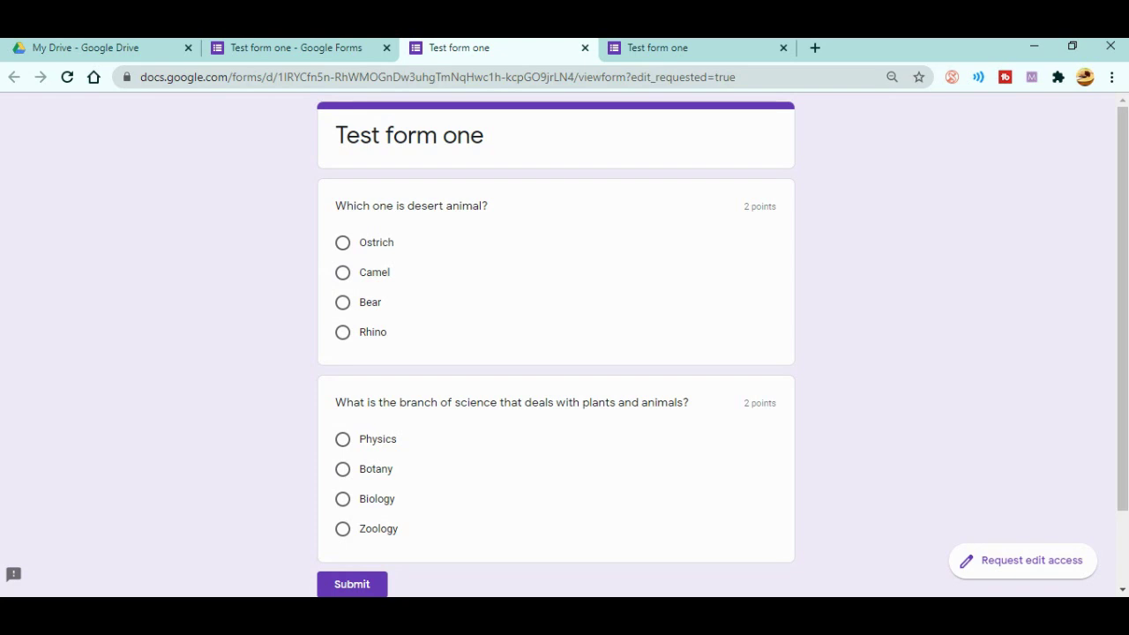
left_click(342, 272)
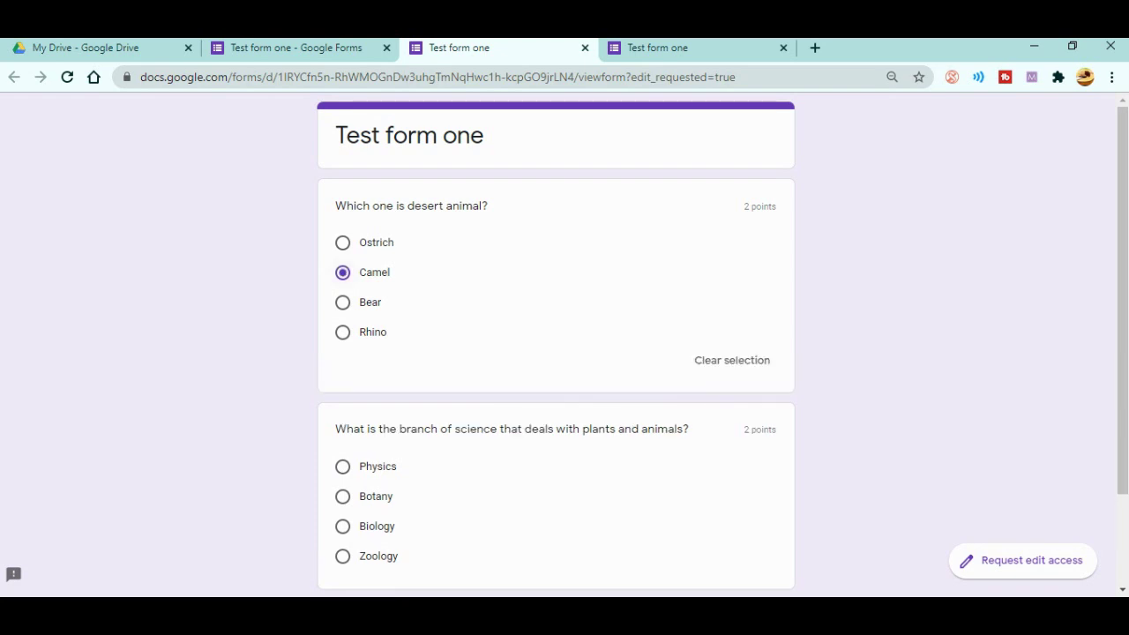
scroll(564, 353, "down", 2)
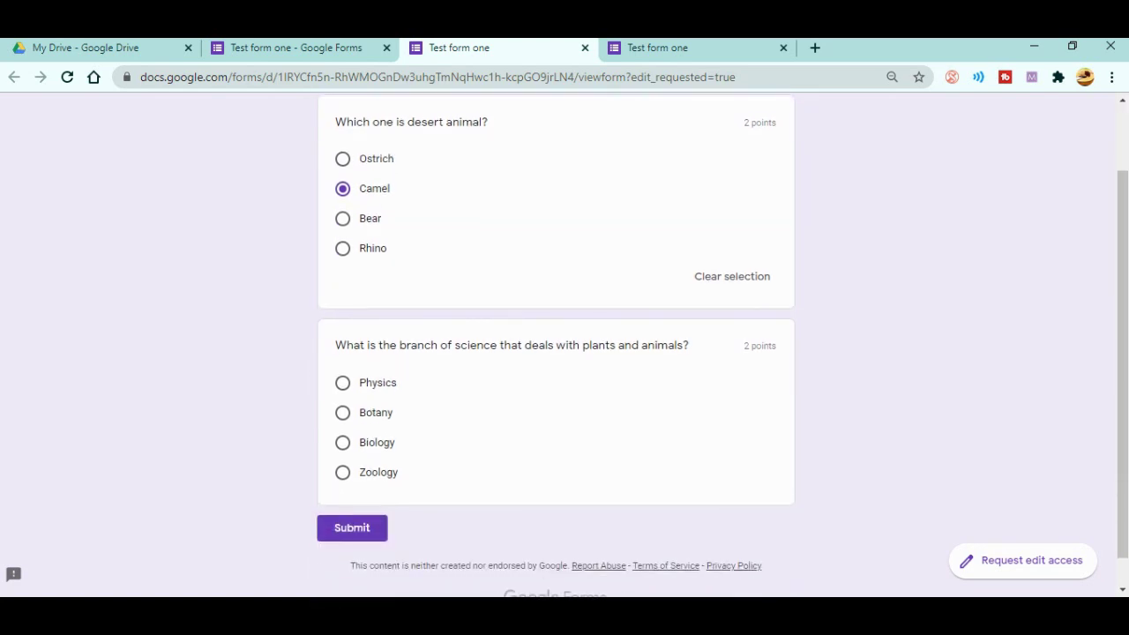
left_click(342, 442)
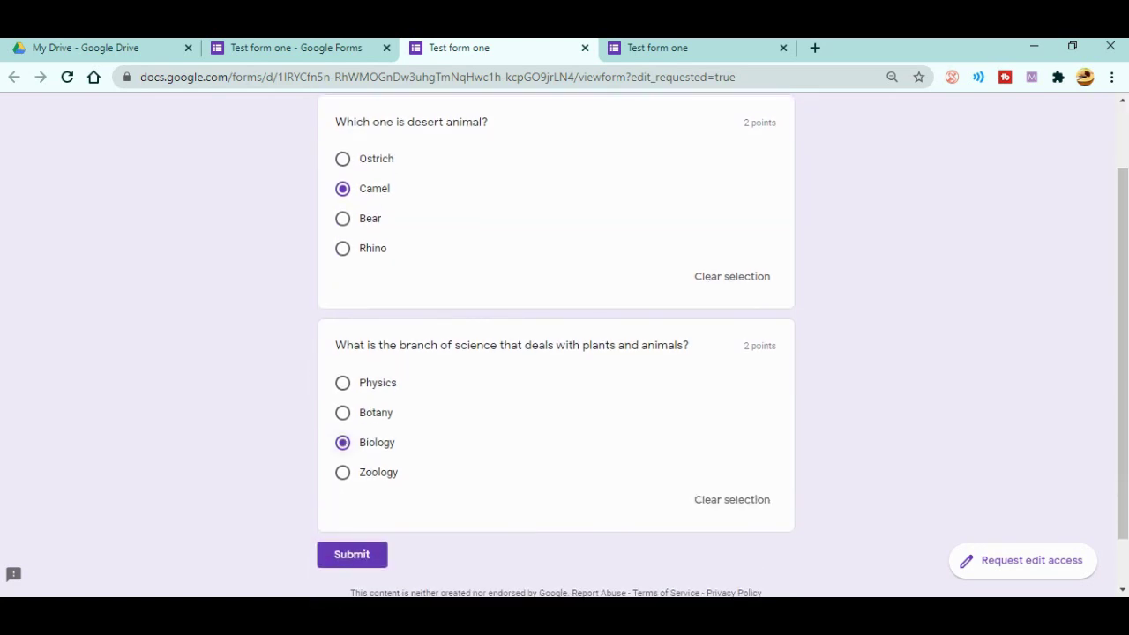
left_click(342, 412)
left_click(352, 554)
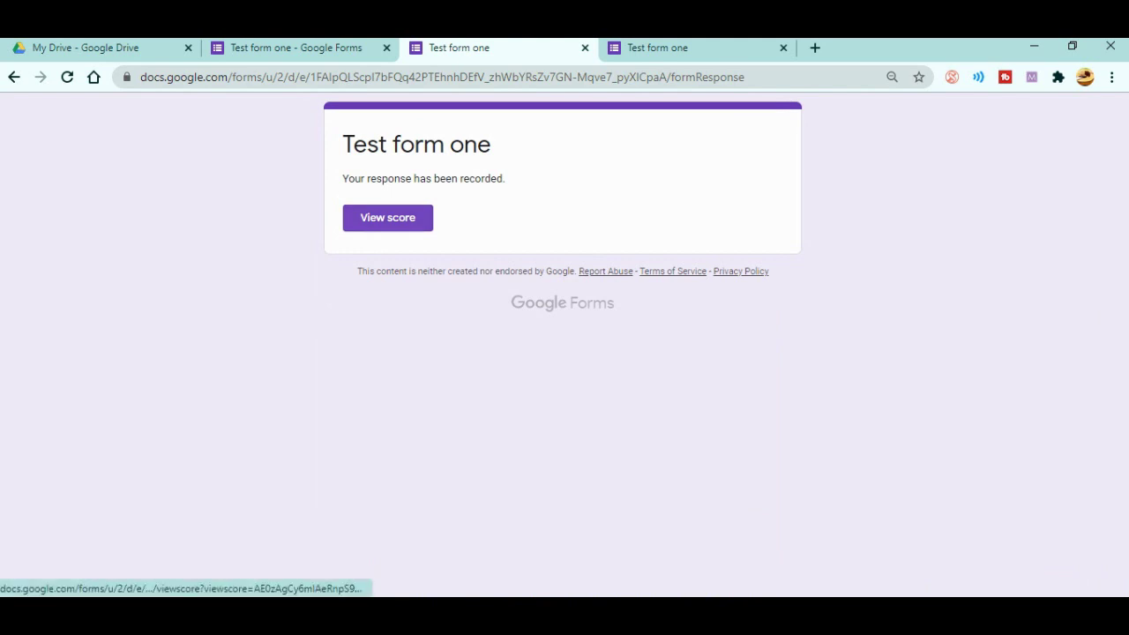
left_click(387, 218)
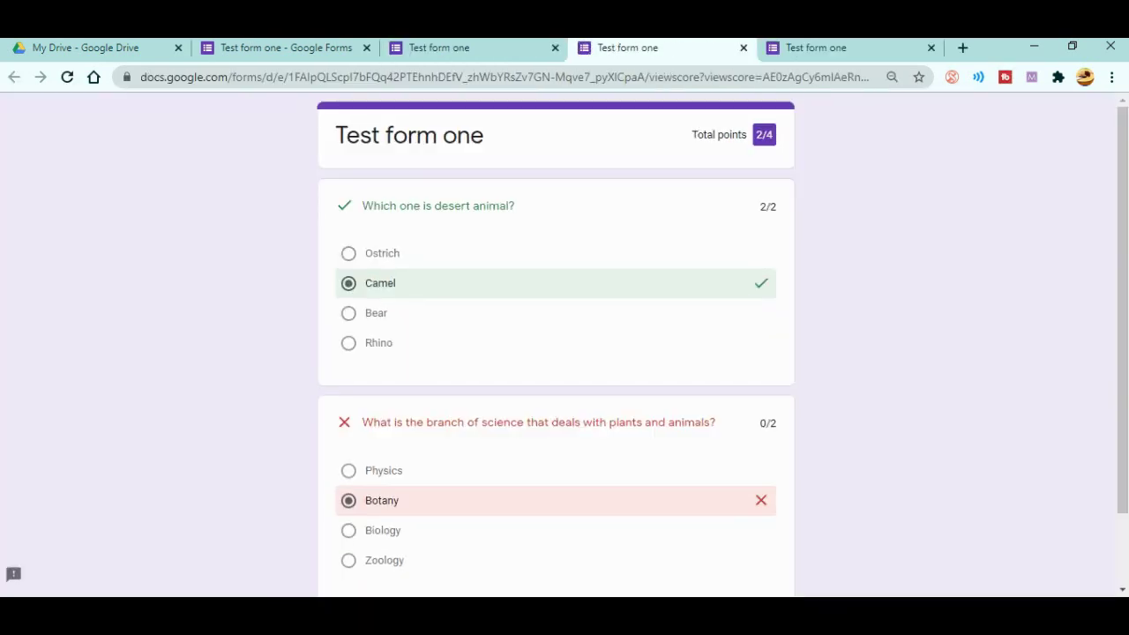
- Review the 2/4 score, then close the score and confirmation pages to get back to the editor
scroll(564, 353, "down", 2)
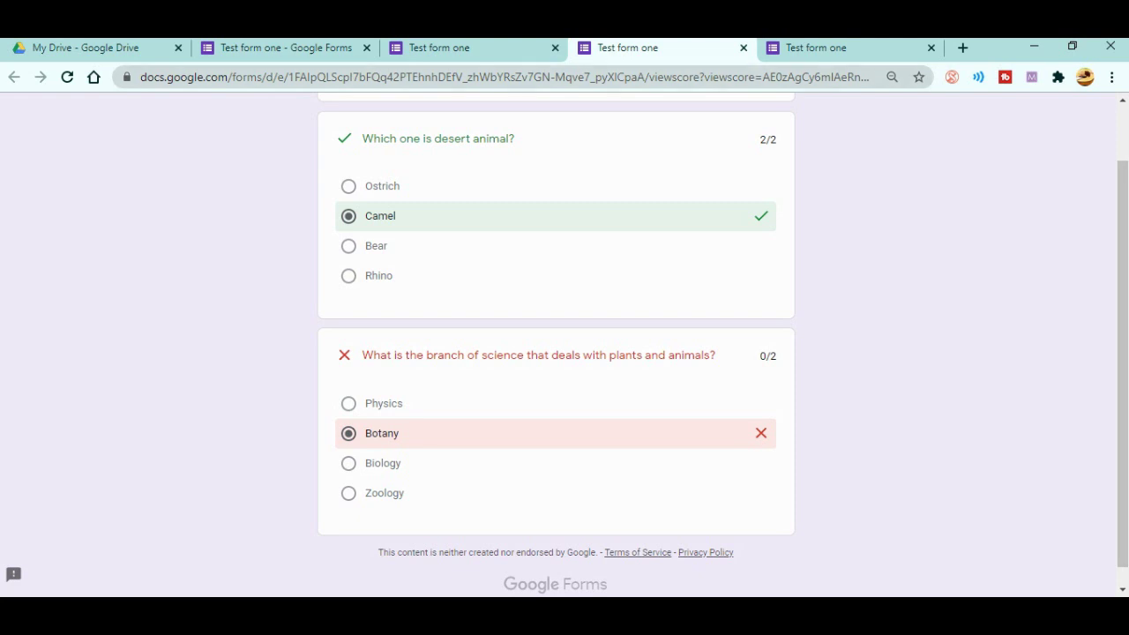
left_click(743, 47)
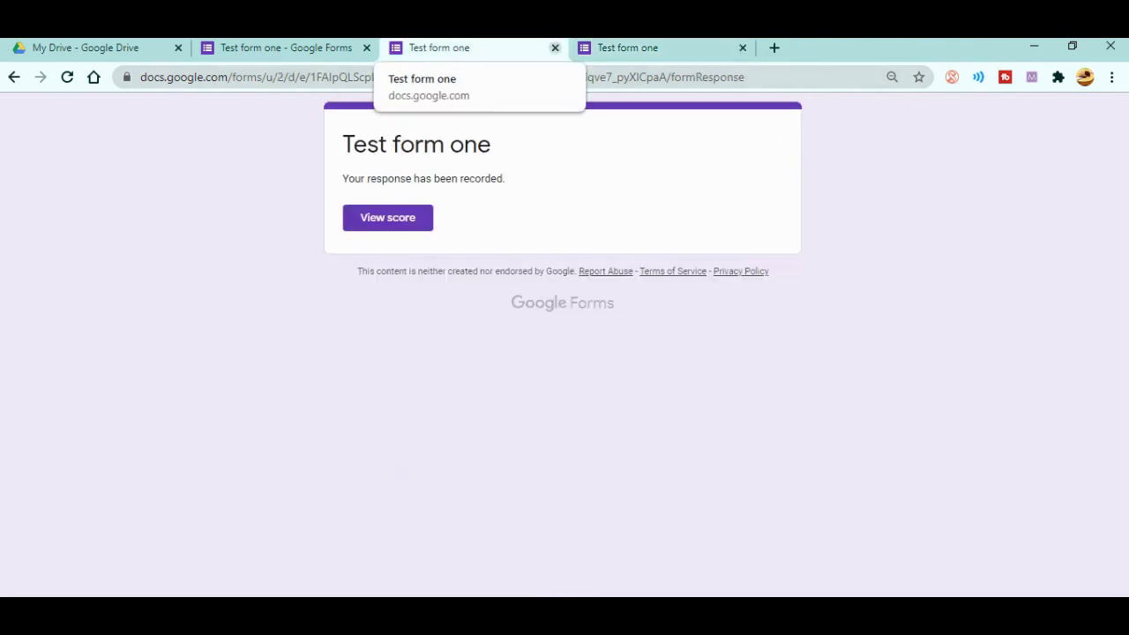
left_click(555, 48)
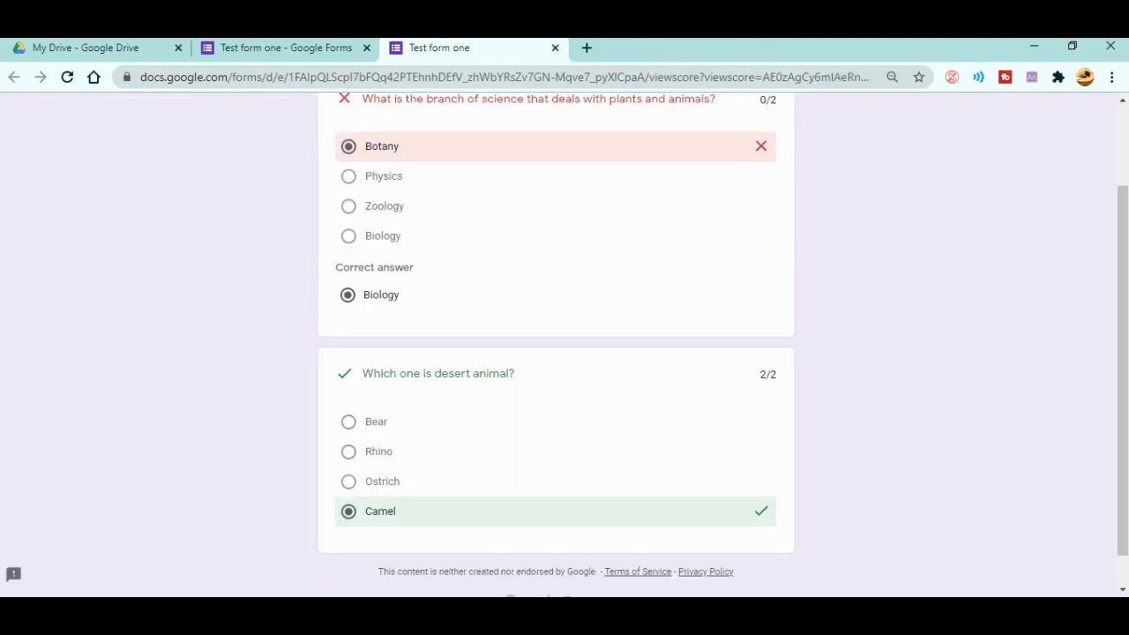
left_click(555, 47)
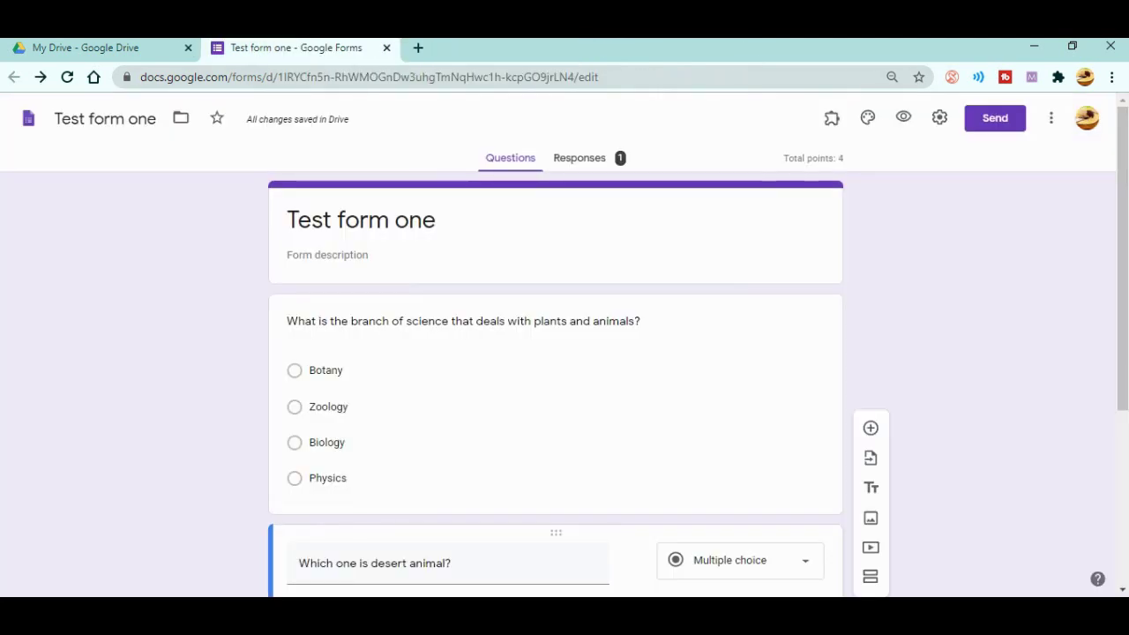
- Turn on Collect email addresses and set marks to release later, after manual review, then save
left_click(939, 118)
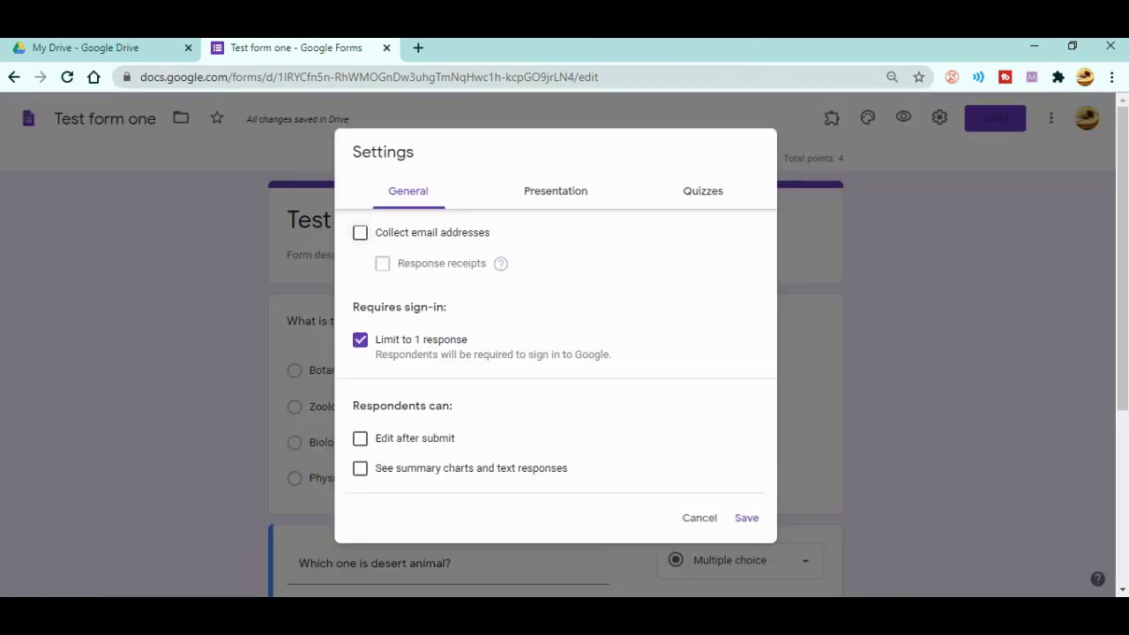
left_click(360, 232)
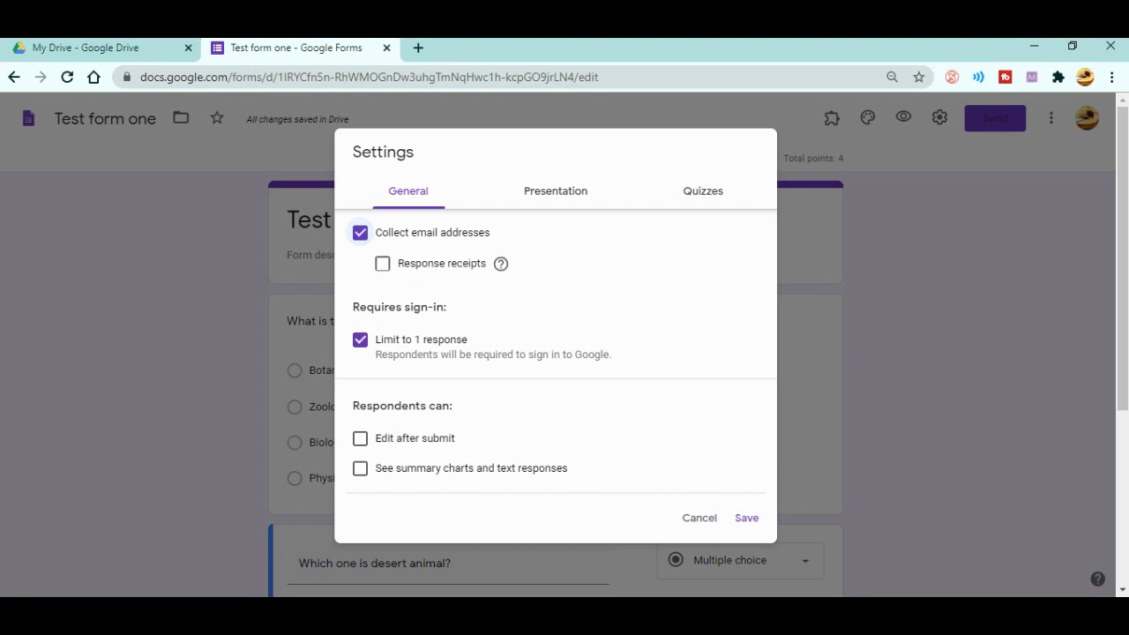
left_click(555, 190)
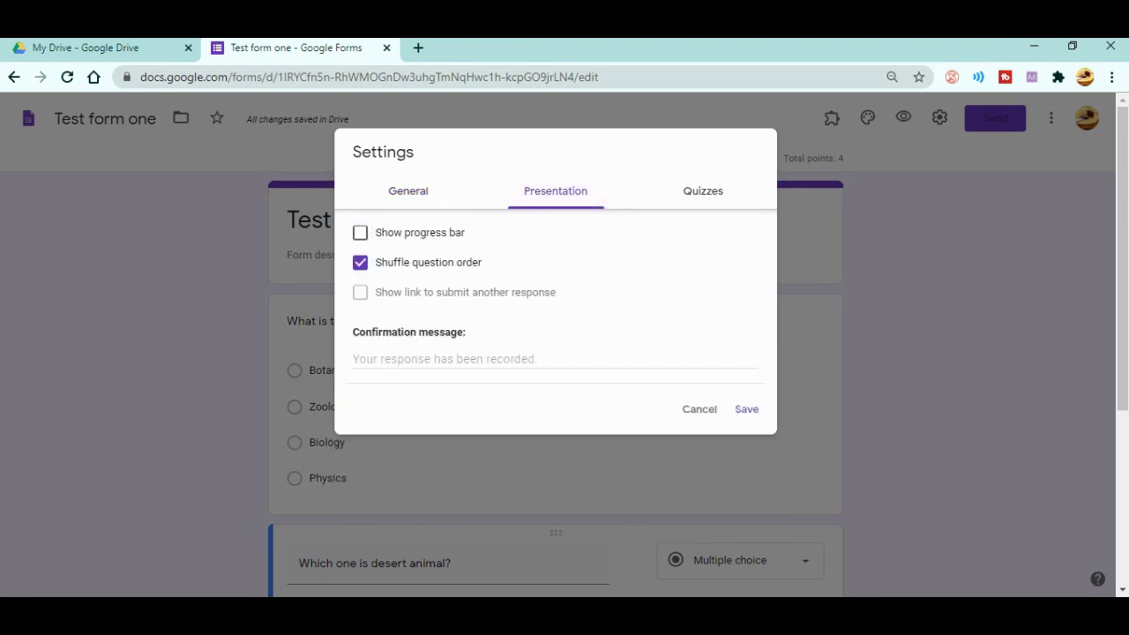
left_click(703, 190)
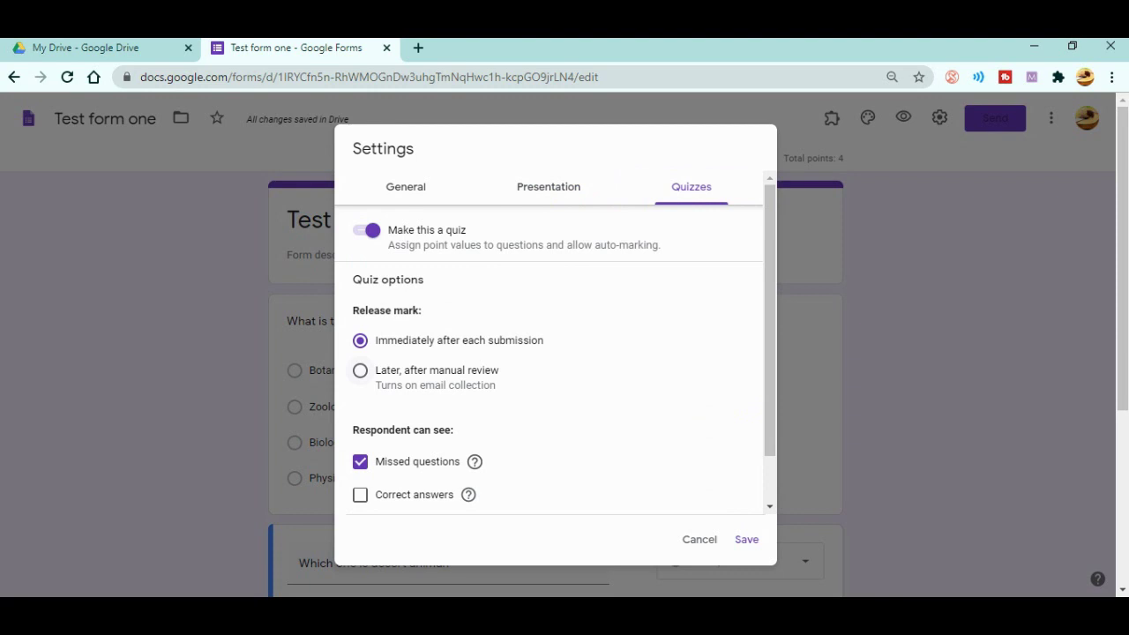
left_click(359, 370)
scroll(548, 342, "down", 1)
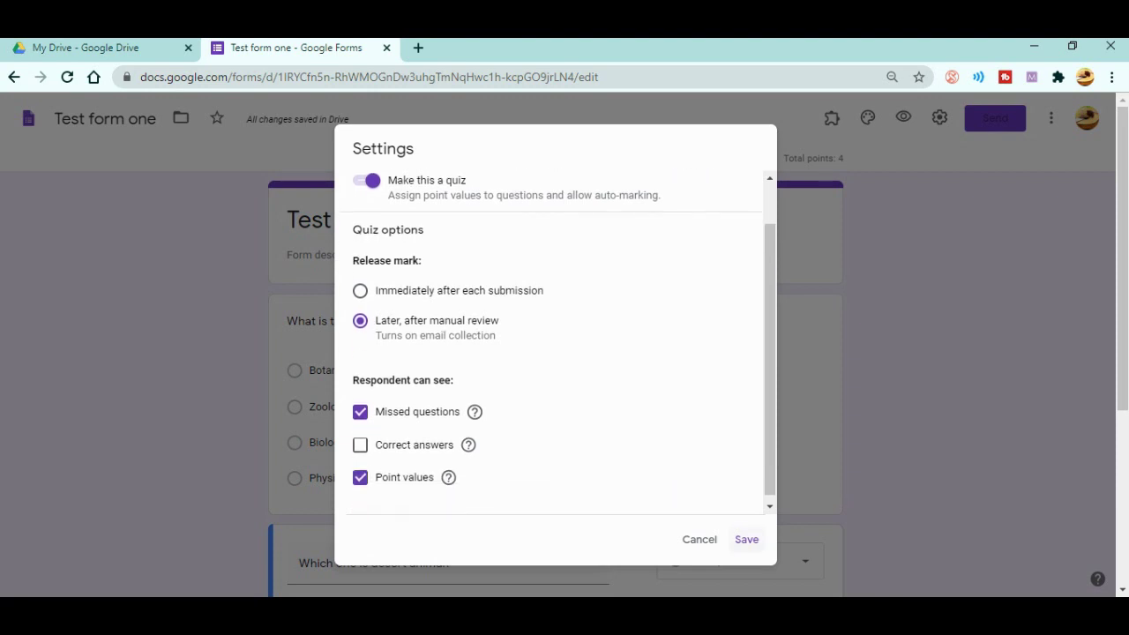
left_click(746, 539)
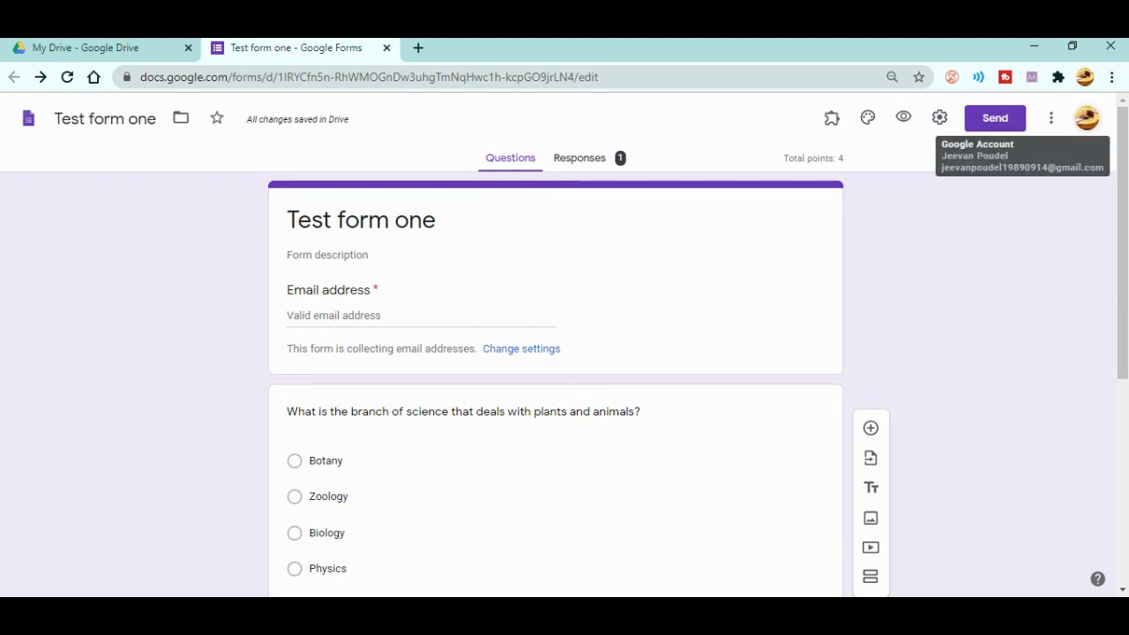
- Open the form as another account and answer Rhino and Botany
left_click(1086, 118)
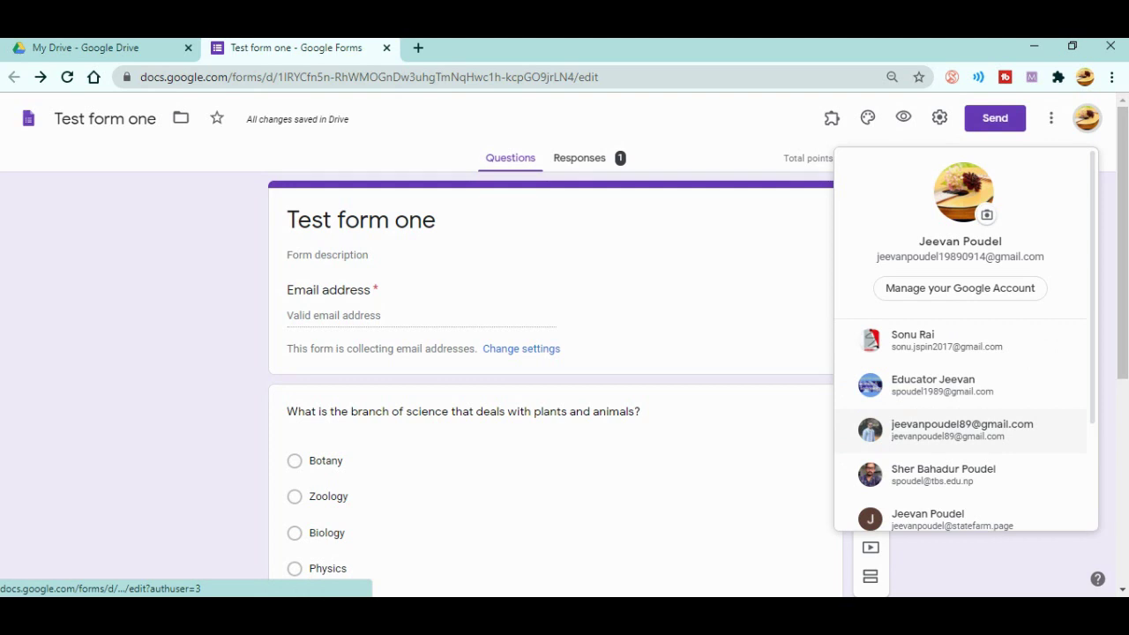
left_click(961, 429)
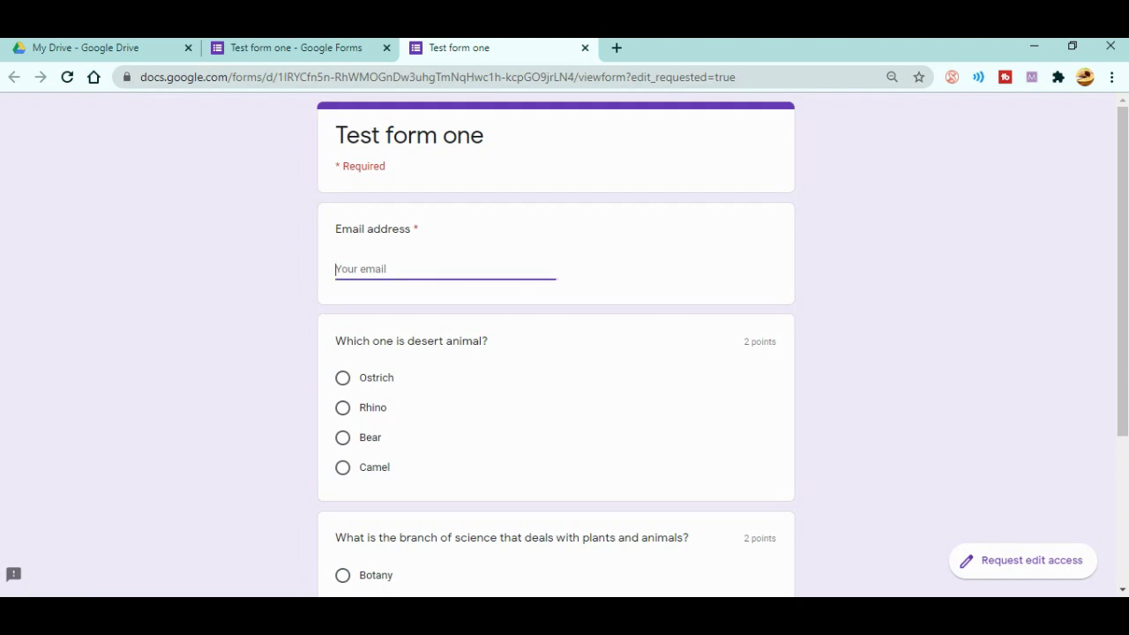
scroll(564, 344, "down", 1)
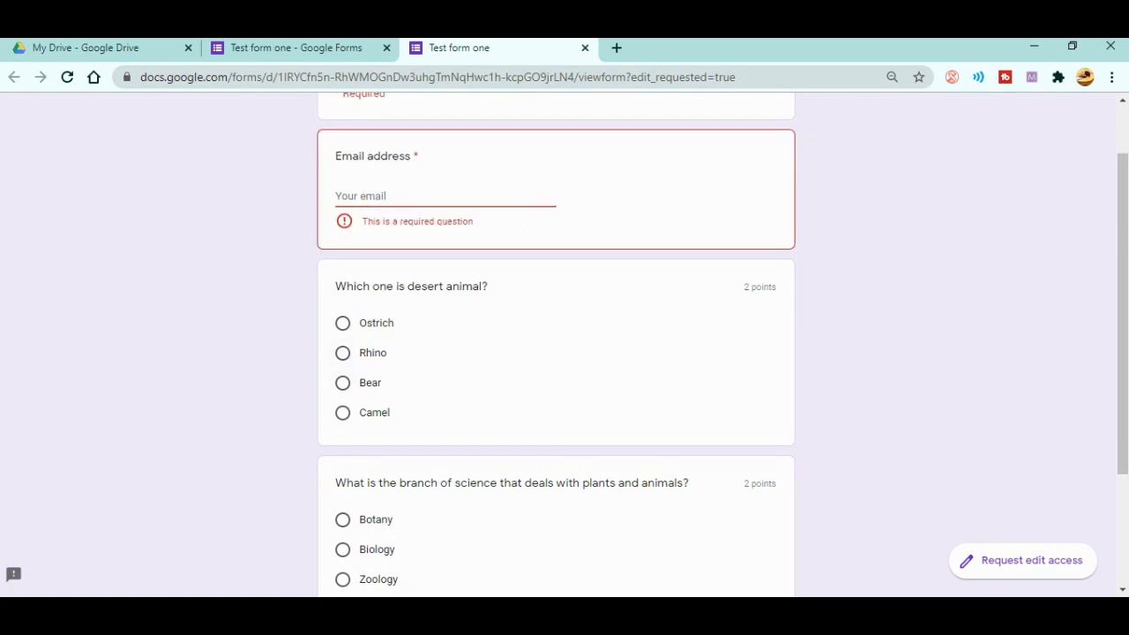
left_click(342, 353)
scroll(564, 344, "down", 2)
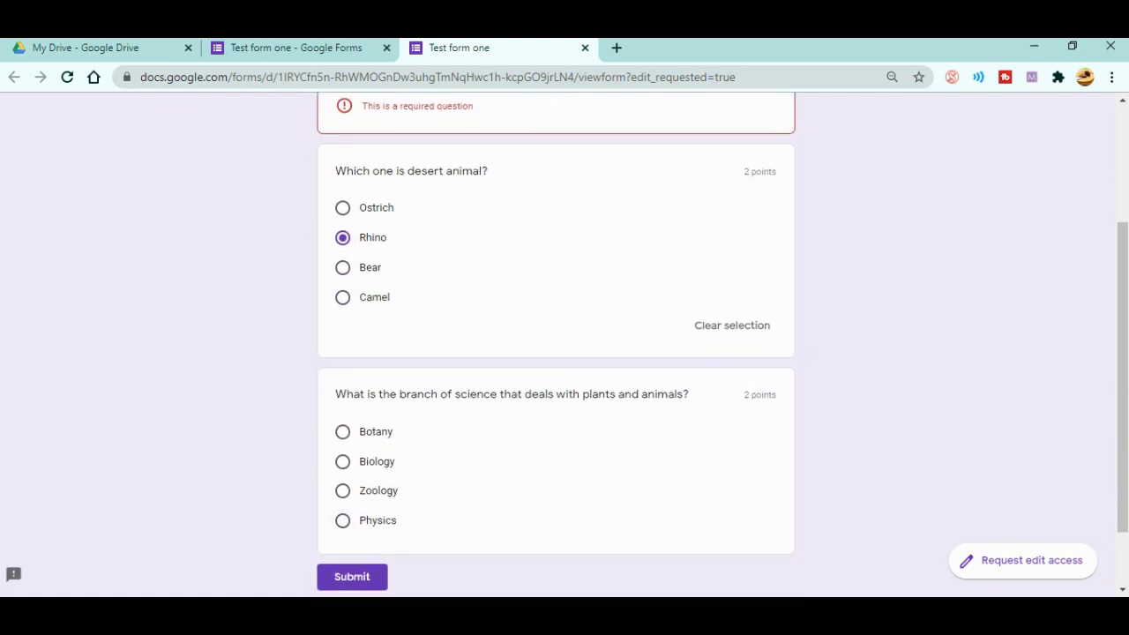
left_click(342, 431)
- Enter the respondent's email address, submit the response, and return to the editor
scroll(564, 344, "up", 2)
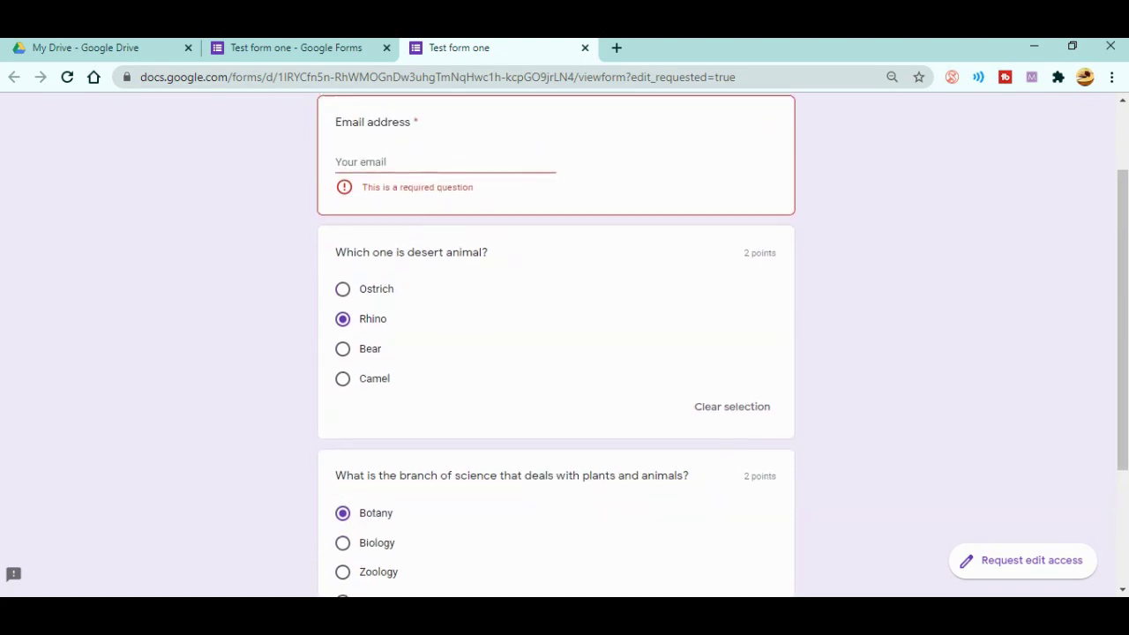
left_click(424, 212)
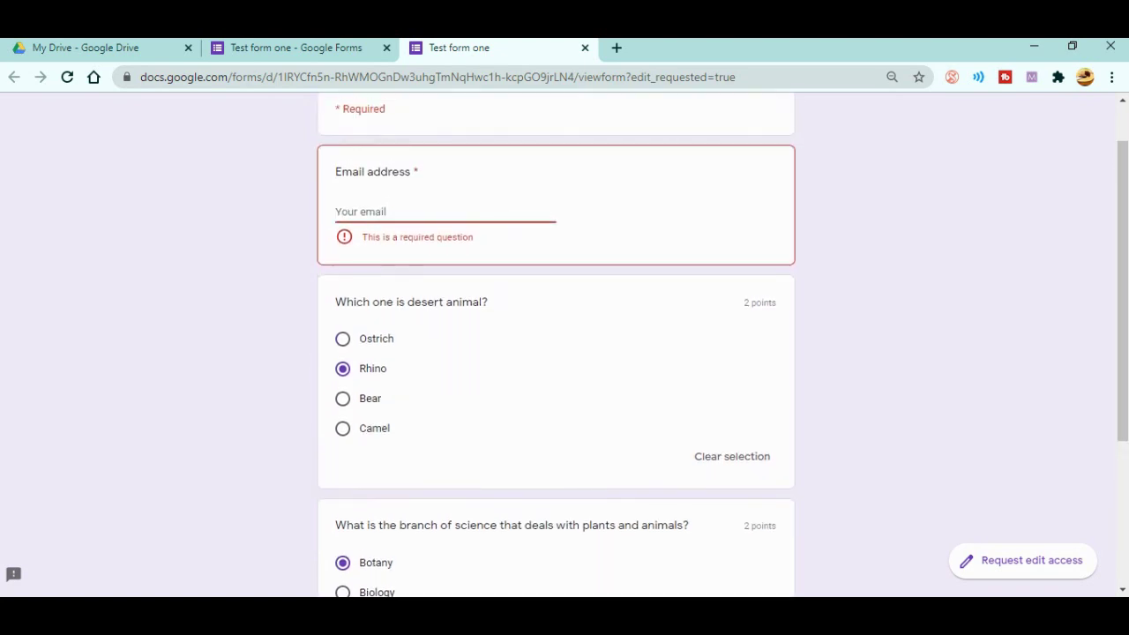
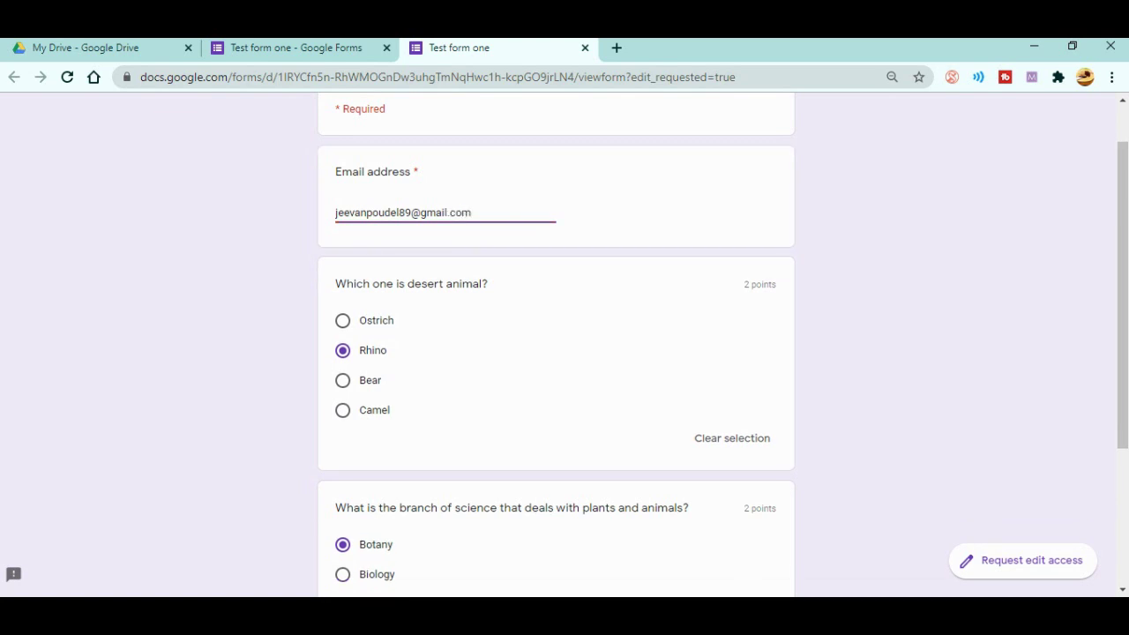
scroll(555, 352, "down", 3)
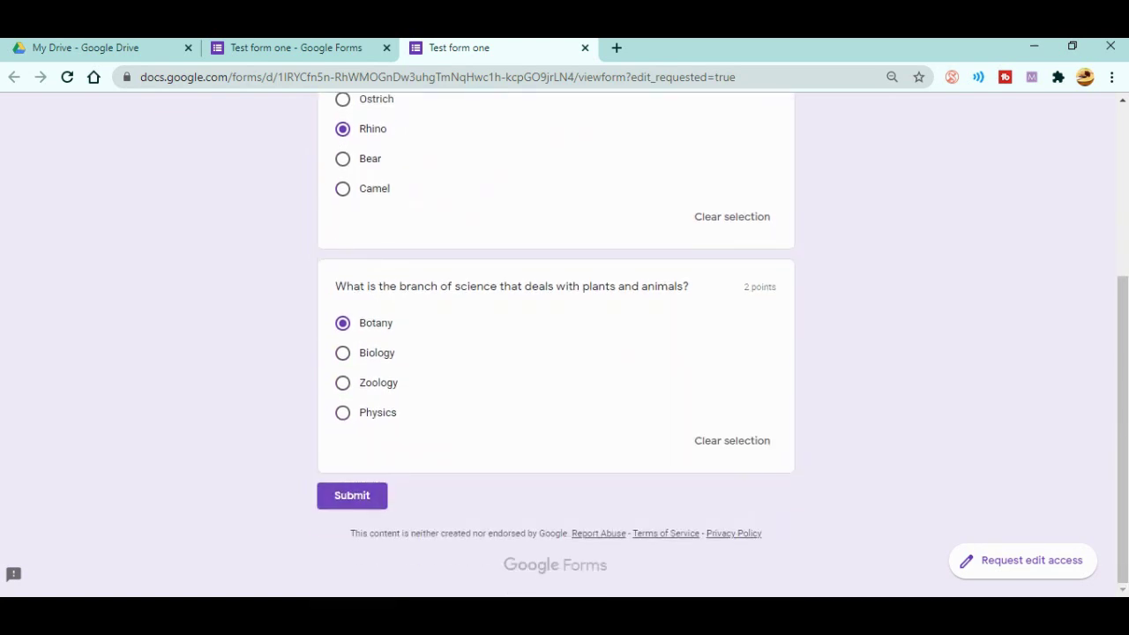
left_click(352, 494)
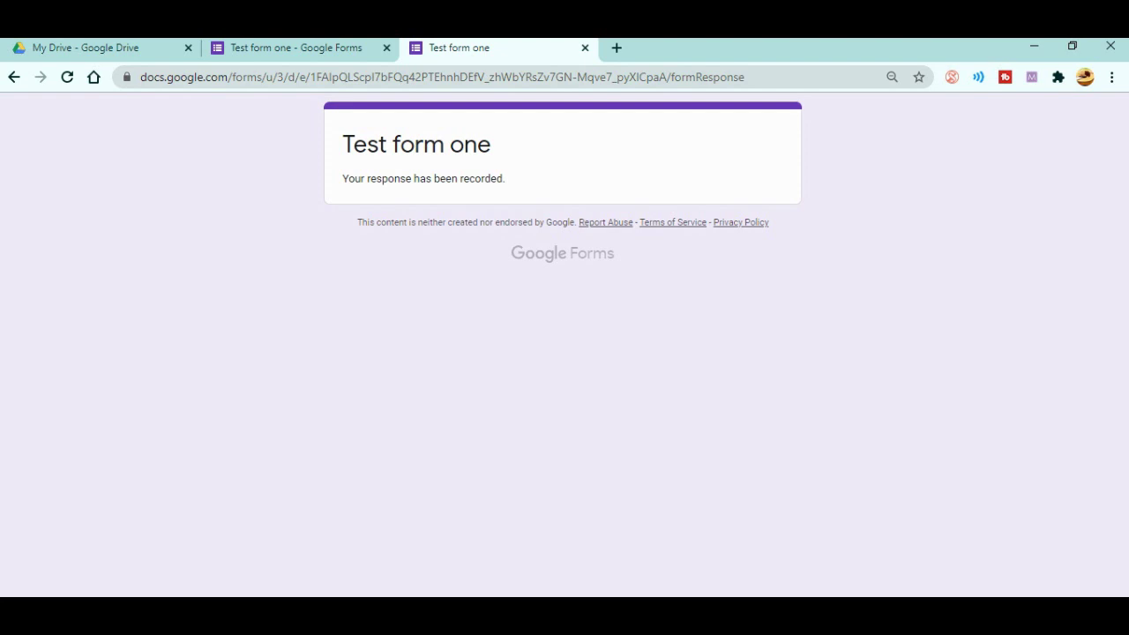
left_click(295, 48)
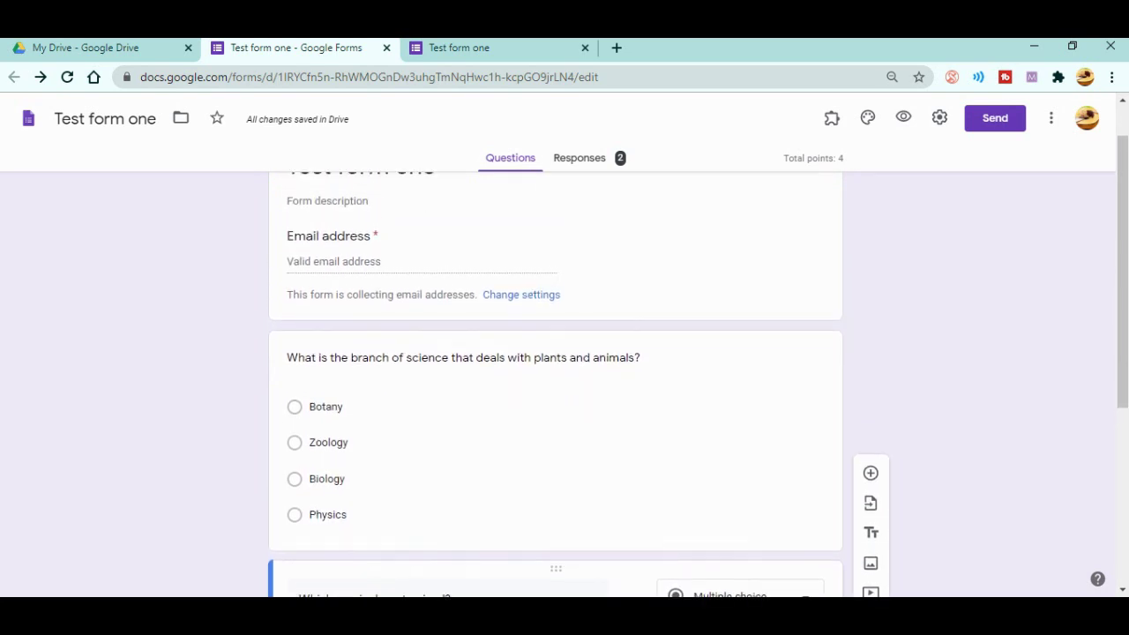
- Review the Responses summary and Scores list, cancelling Release scores so the 0/4 score stays unreleased
left_click(579, 158)
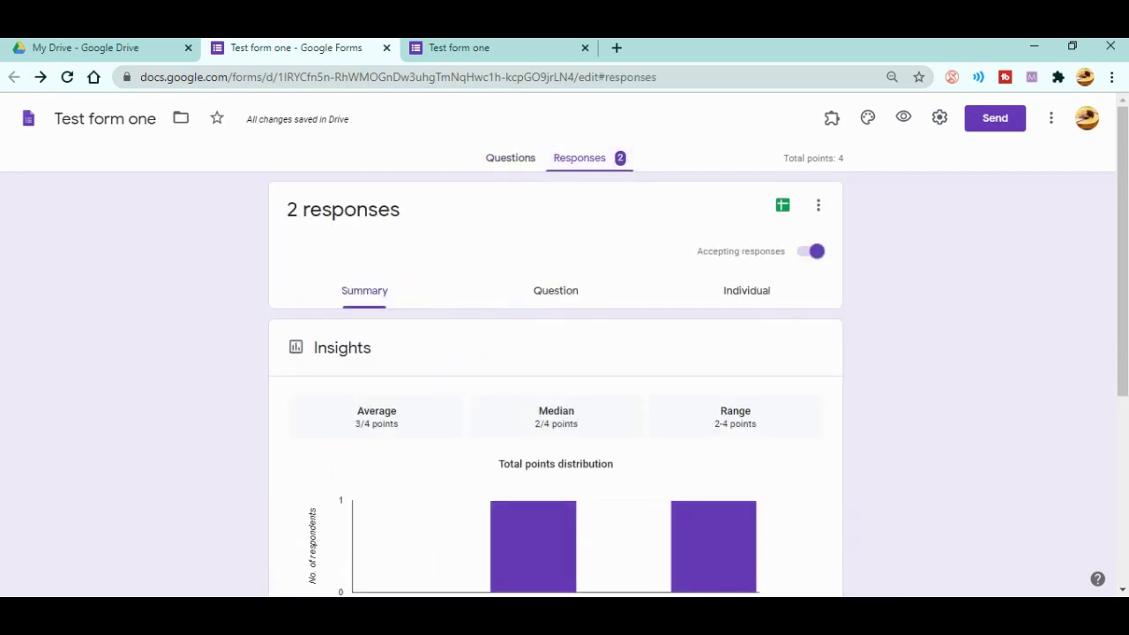
scroll(555, 379, "down", 4)
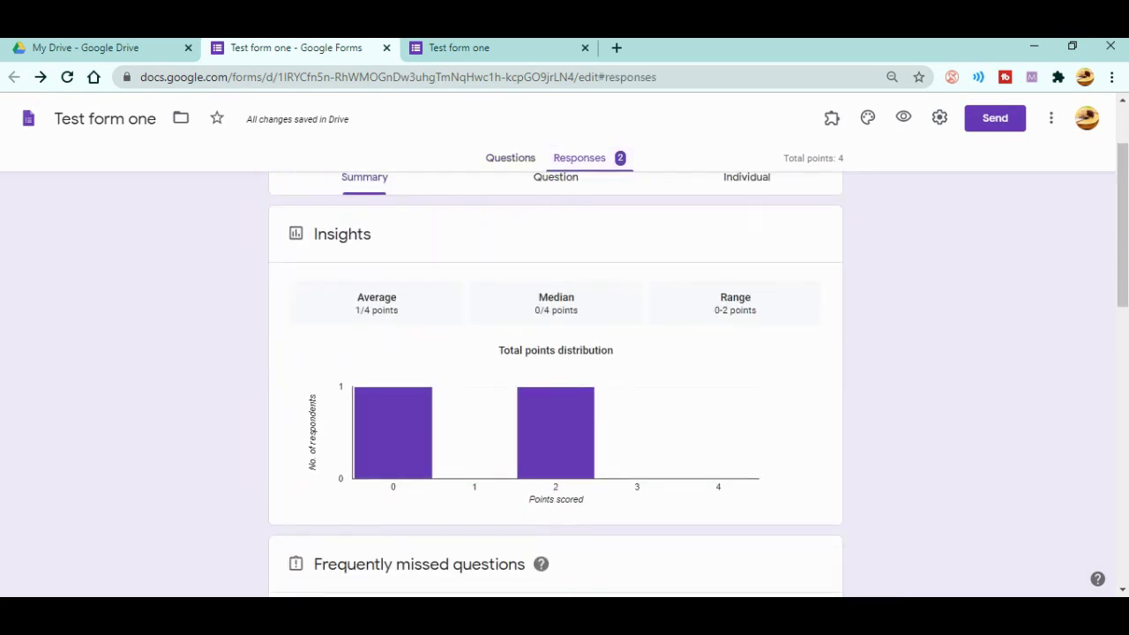
scroll(555, 379, "down", 3)
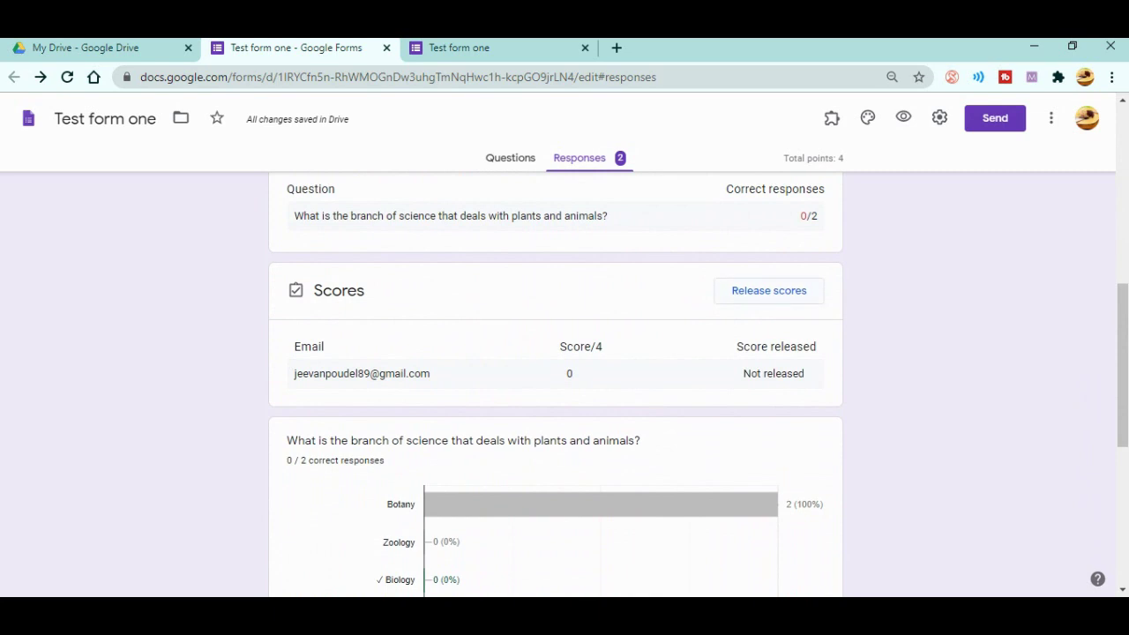
left_click(768, 290)
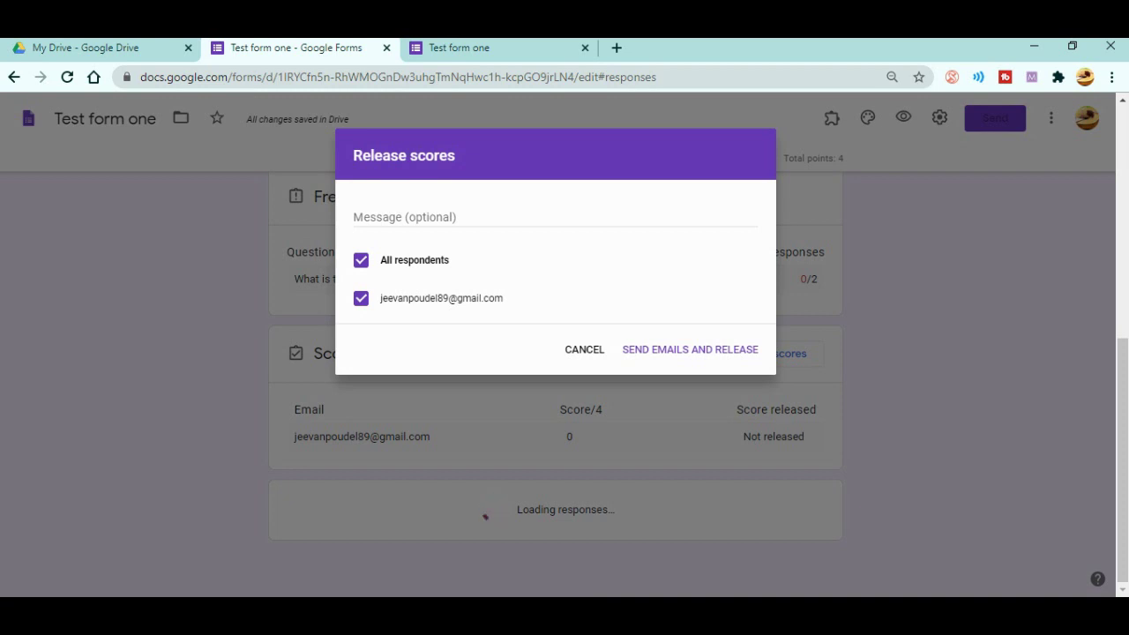
left_click(584, 349)
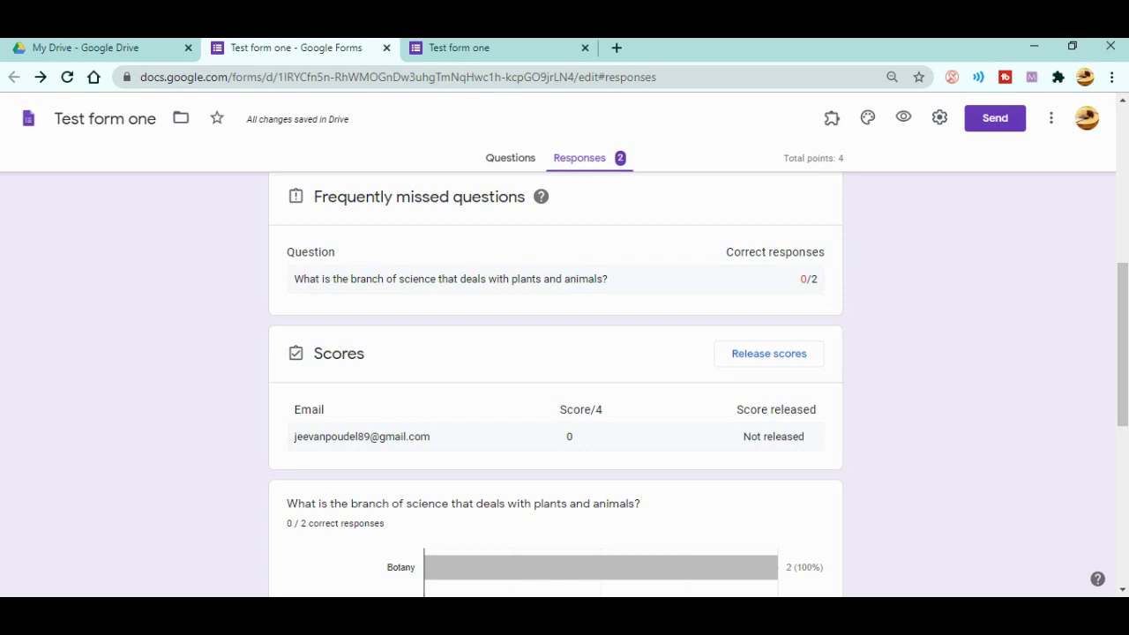
- Back in Questions, look at the plants and animals question's extra options, then open Settings
left_click(509, 158)
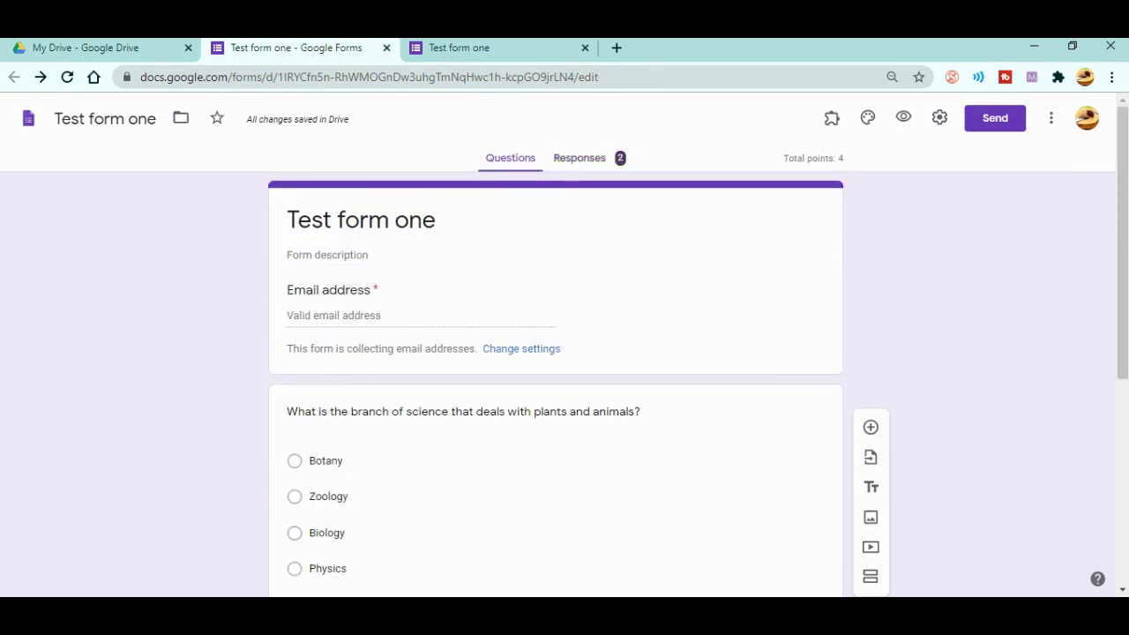
scroll(515, 379, "down", 3)
left_click(515, 354)
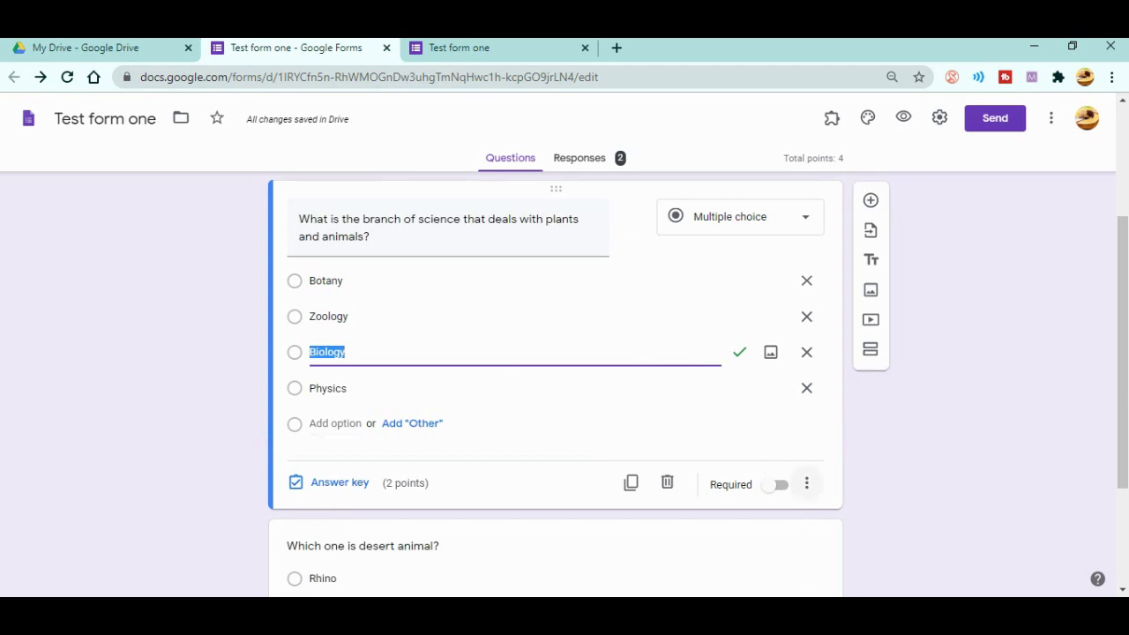
left_click(806, 483)
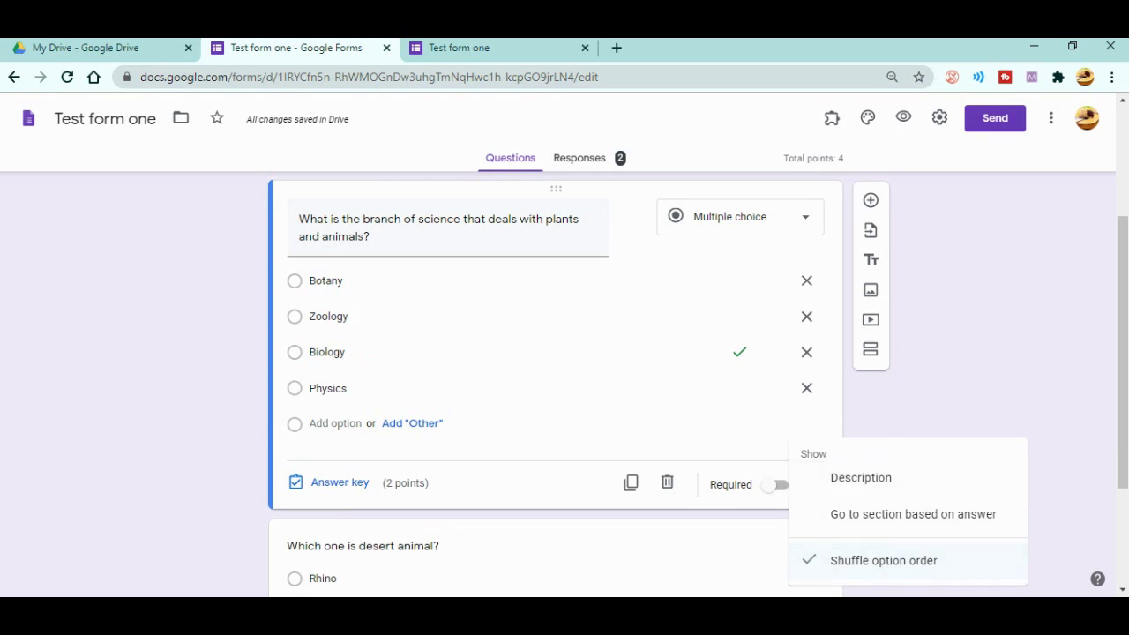
key("alt+Left")
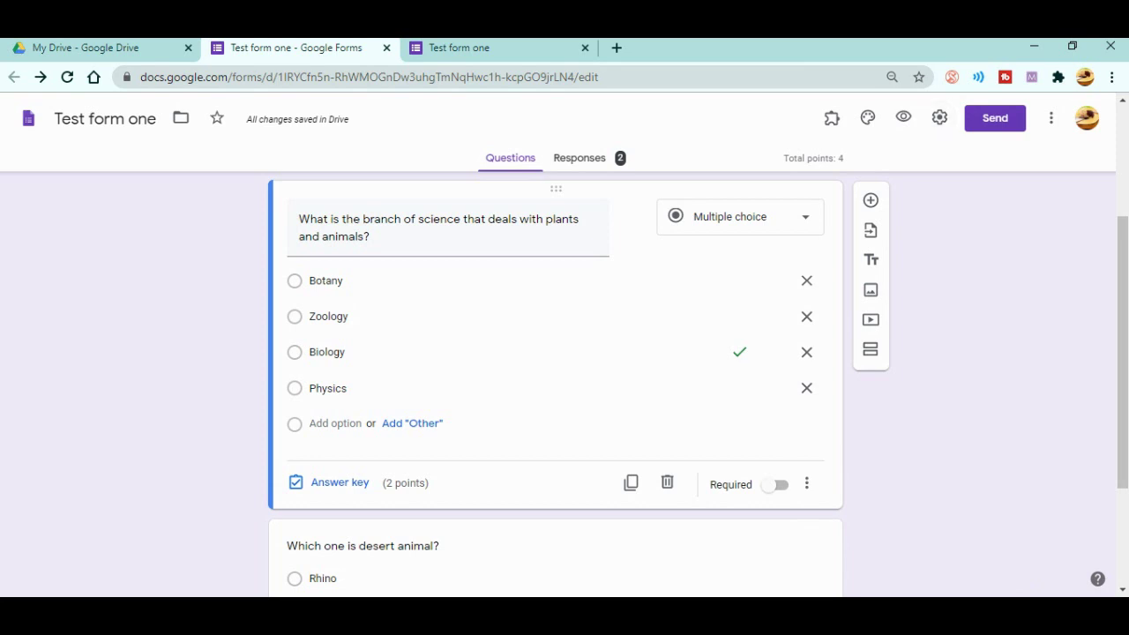
left_click(939, 117)
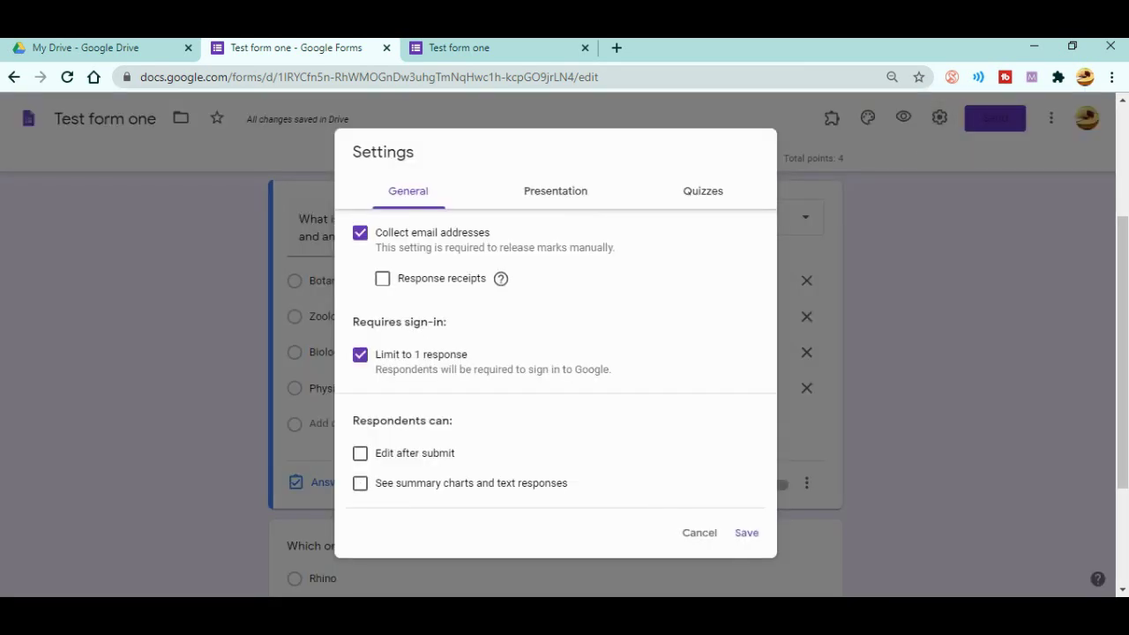
- Check Presentation and General settings, then set quiz marks to release later, after manual review
left_click(554, 190)
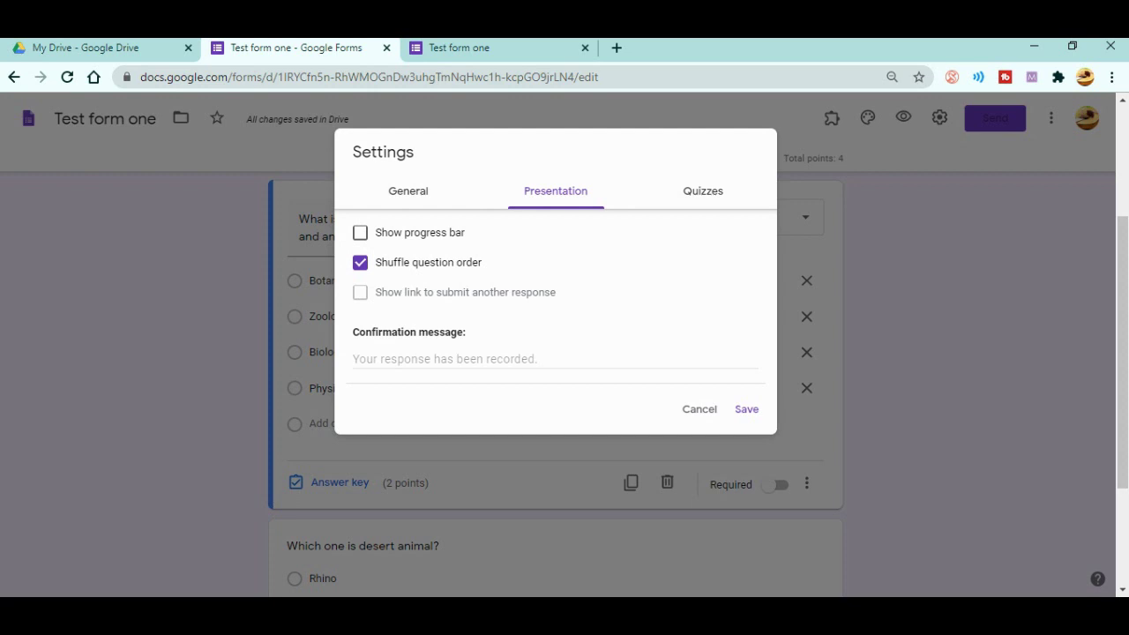
left_click(407, 190)
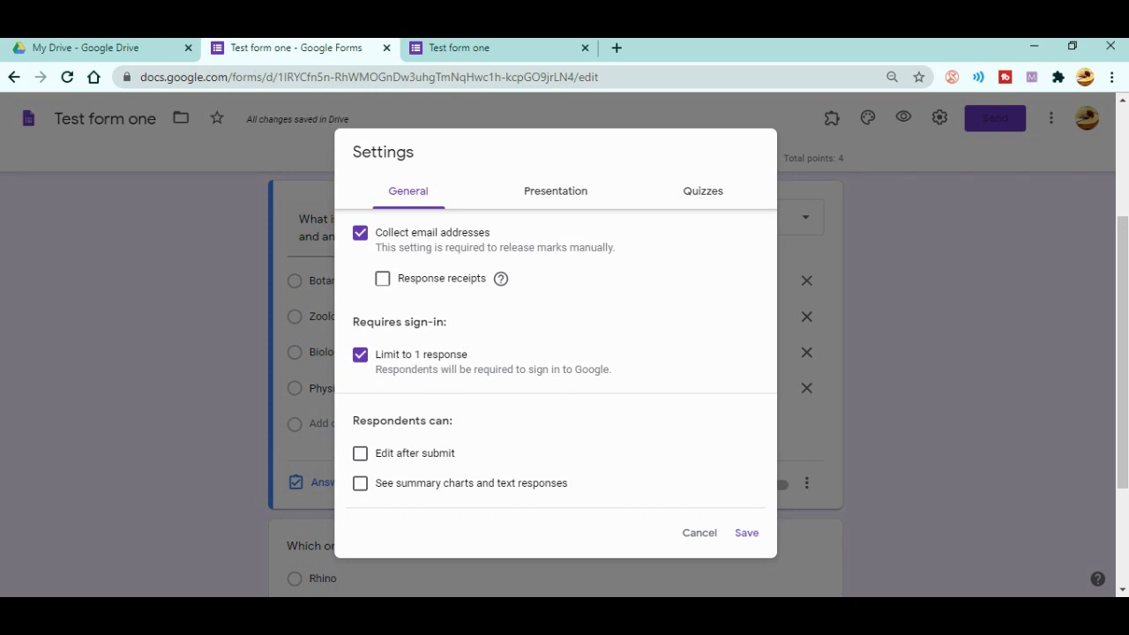
left_click(703, 190)
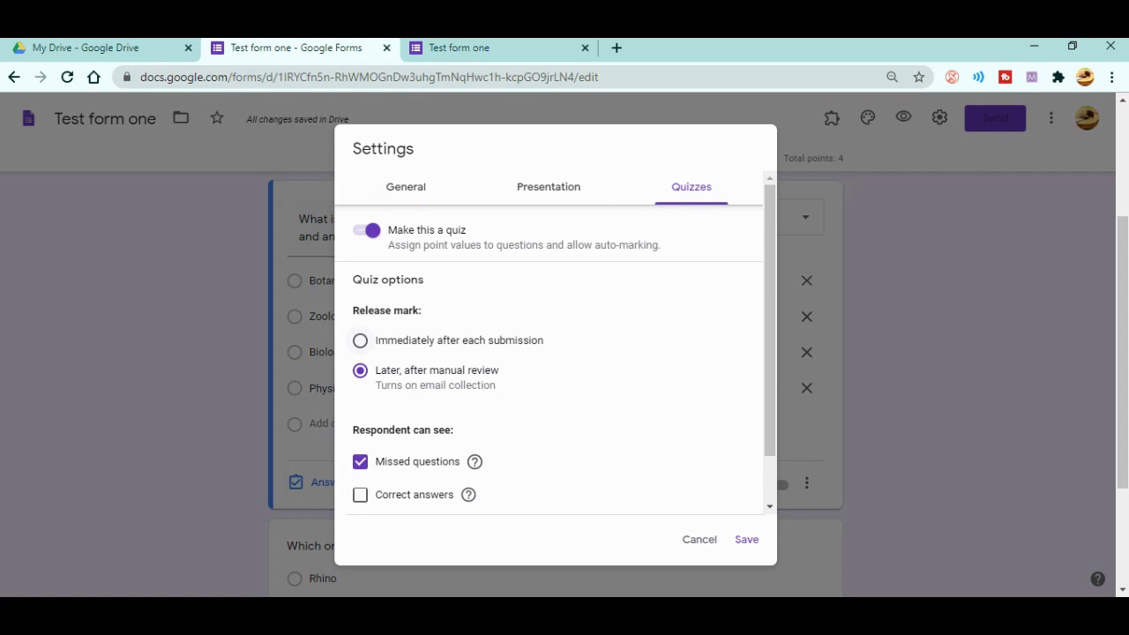
left_click(360, 340)
scroll(555, 343, "down", 2)
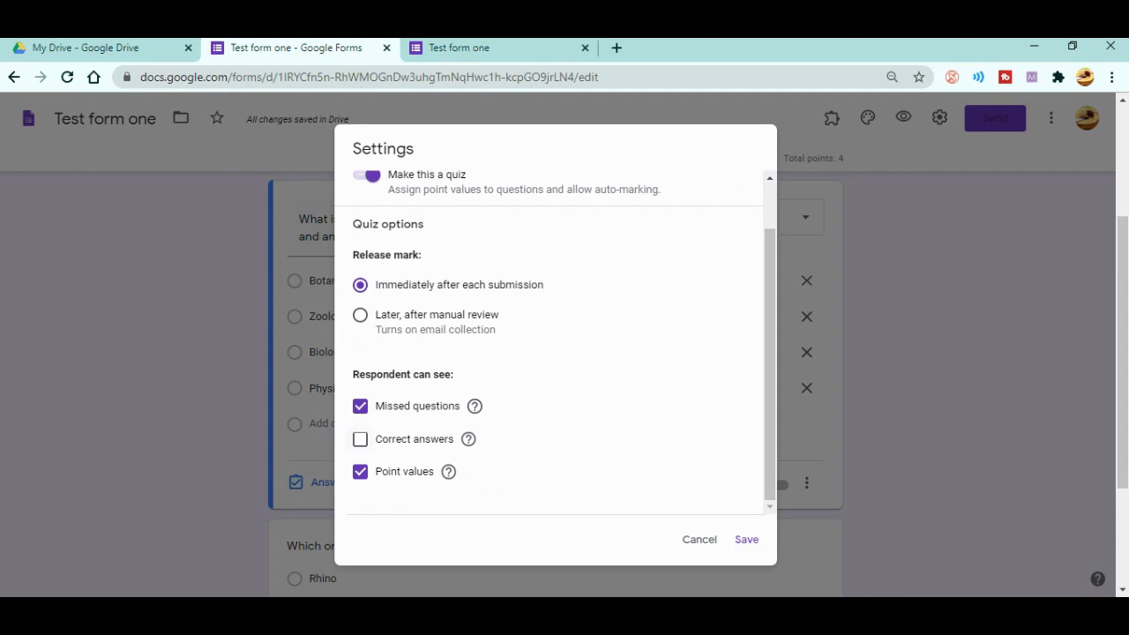
left_click(359, 438)
left_click(360, 439)
left_click(360, 315)
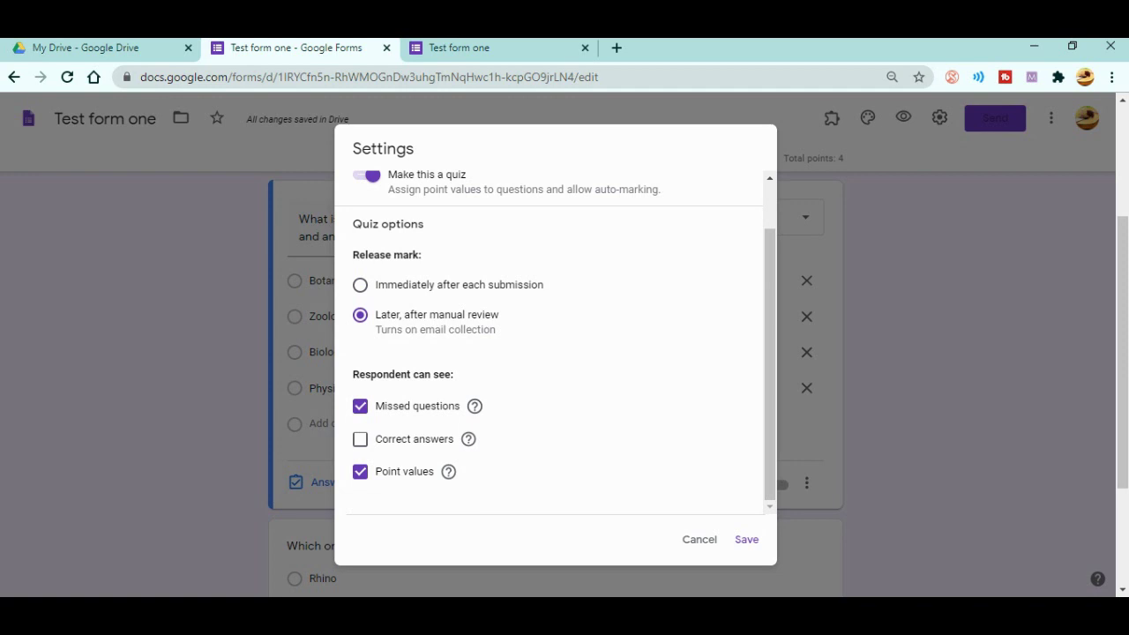